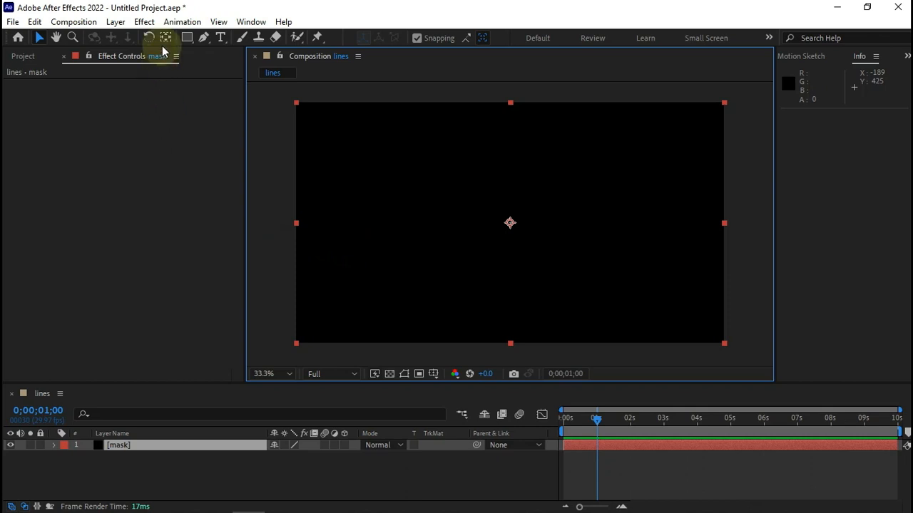
# Draw a wavy open mask path with the Pen tool across the mask layer, extending past both sides of the frame
pyautogui.click(203, 37)
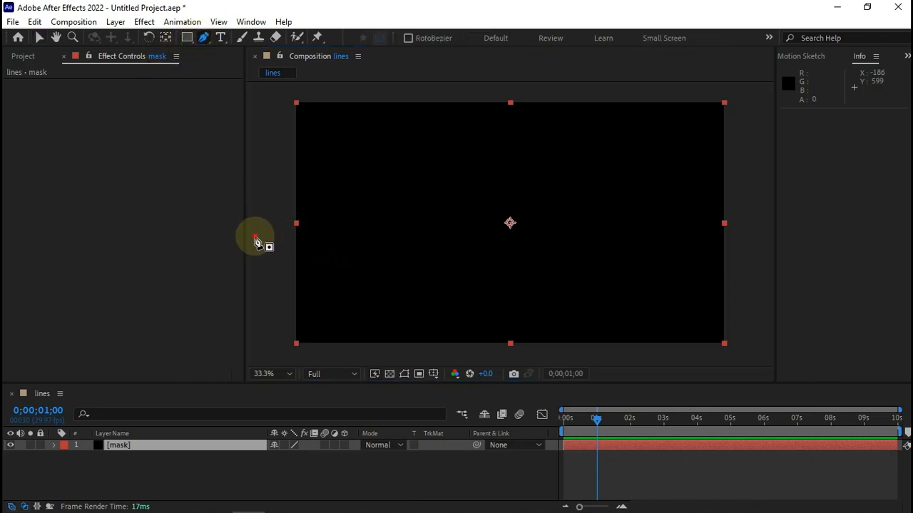
pyautogui.moveTo(255, 236); pyautogui.dragTo(291, 211)
pyautogui.moveTo(316, 240); pyautogui.dragTo(748, 230)
pyautogui.press(',')
pyautogui.press(',')
pyautogui.moveTo(652, 226); pyautogui.dragTo(671, 243)
pyautogui.click(662, 244)
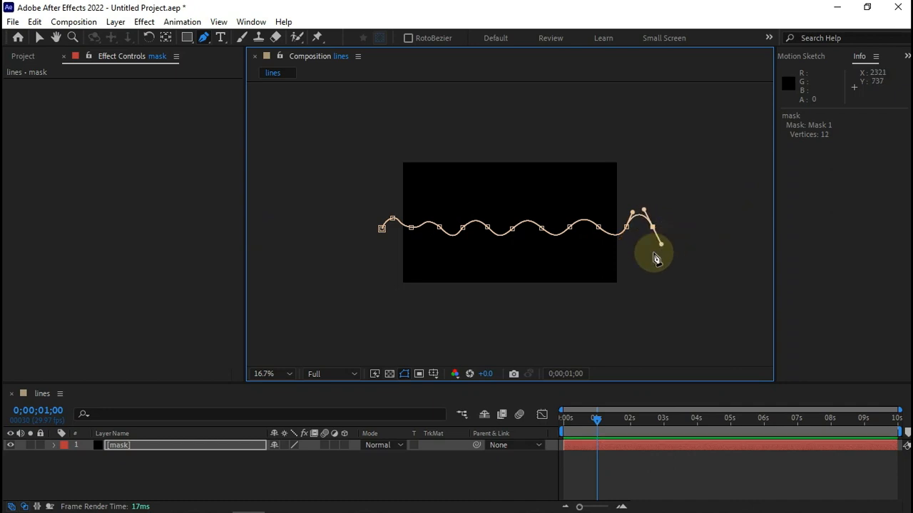
pyautogui.click(262, 374)
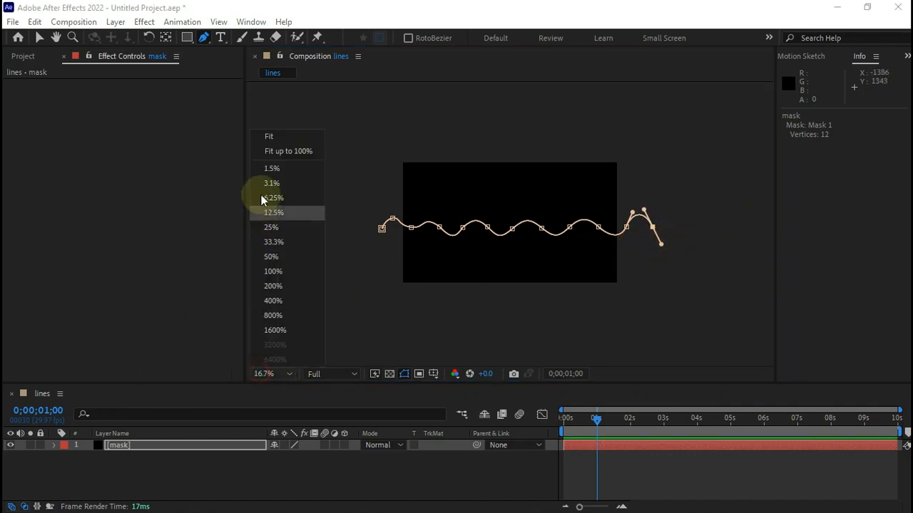
pyautogui.click(268, 136)
pyautogui.click(38, 37)
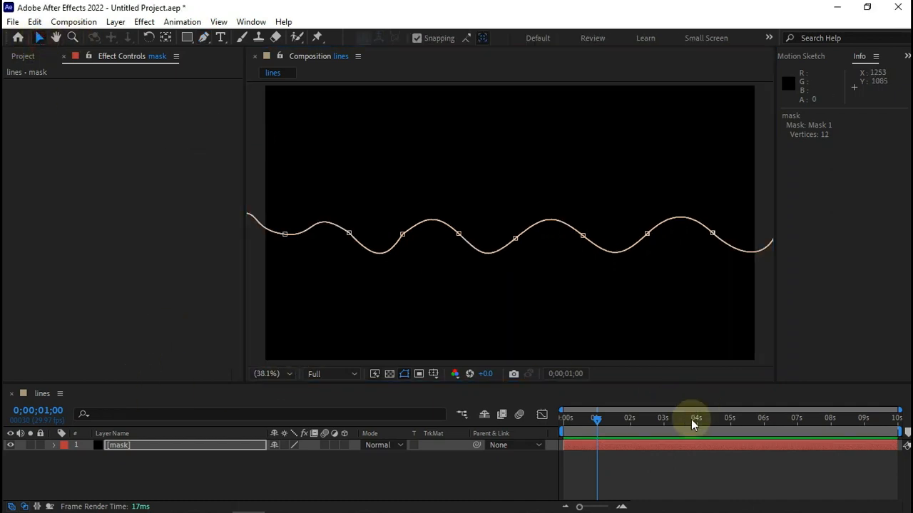
# At the first frame, shift the whole mask path so it starts at the frame's left edge, and enable Mask Path keyframing
pyautogui.moveTo(595, 421); pyautogui.dragTo(526, 427)
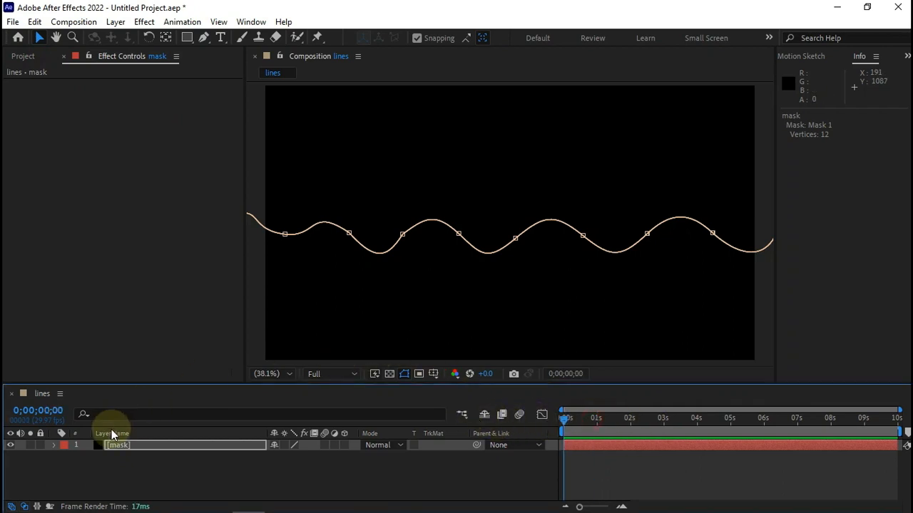
pyautogui.click(127, 448)
pyautogui.press('m')
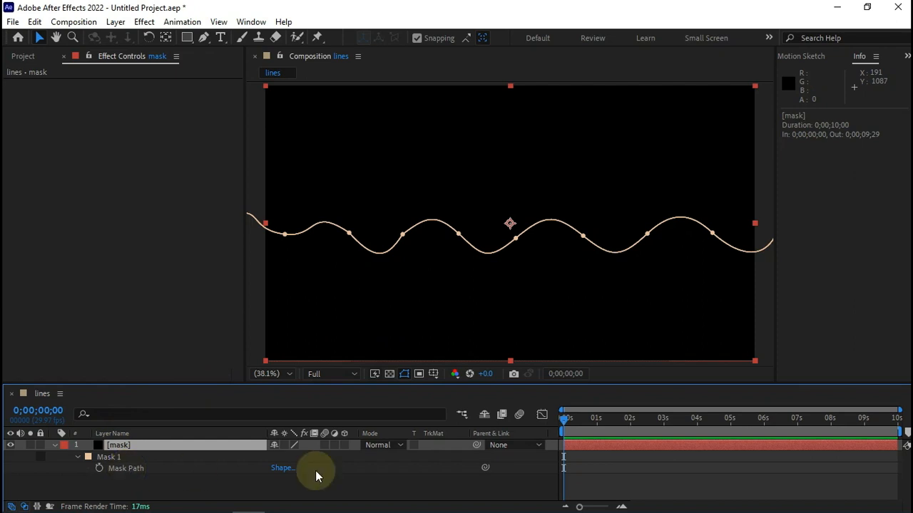
pyautogui.press(',')
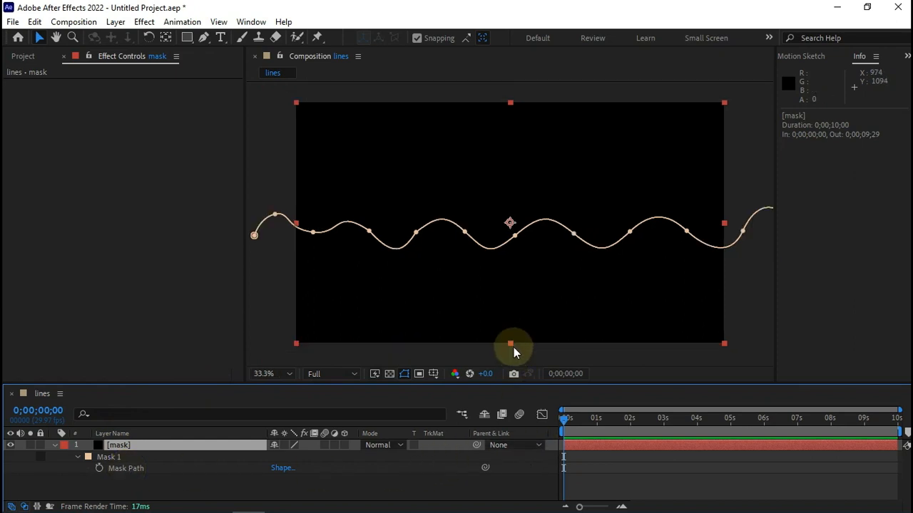
pyautogui.doubleClick(255, 235)
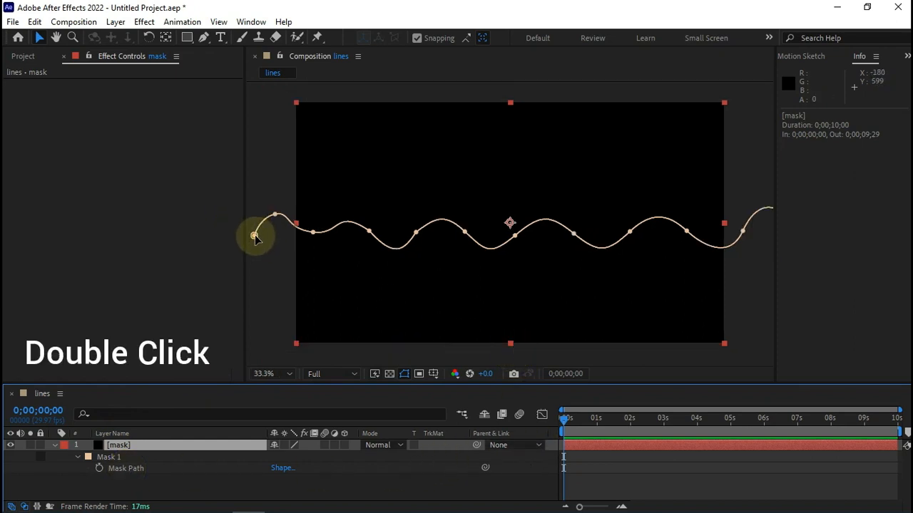
pyautogui.doubleClick(331, 235)
pyautogui.moveTo(316, 214); pyautogui.dragTo(357, 214)
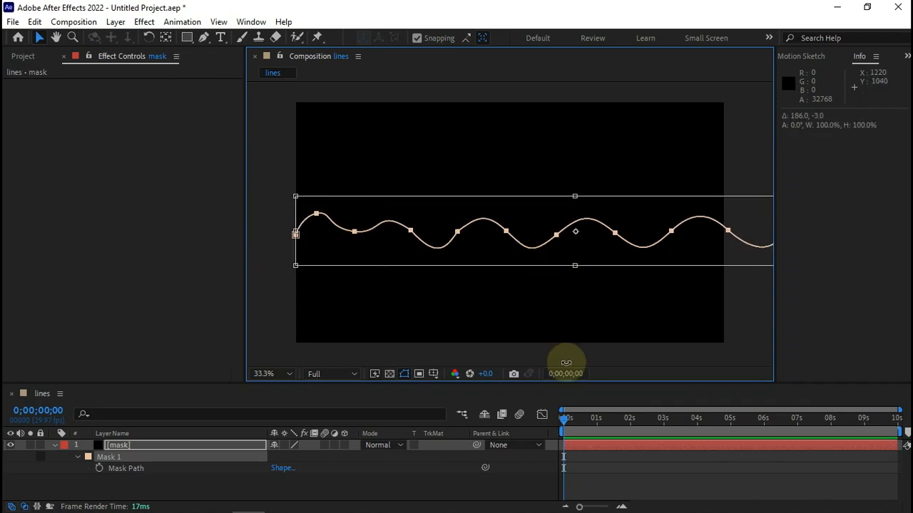
pyautogui.click(100, 469)
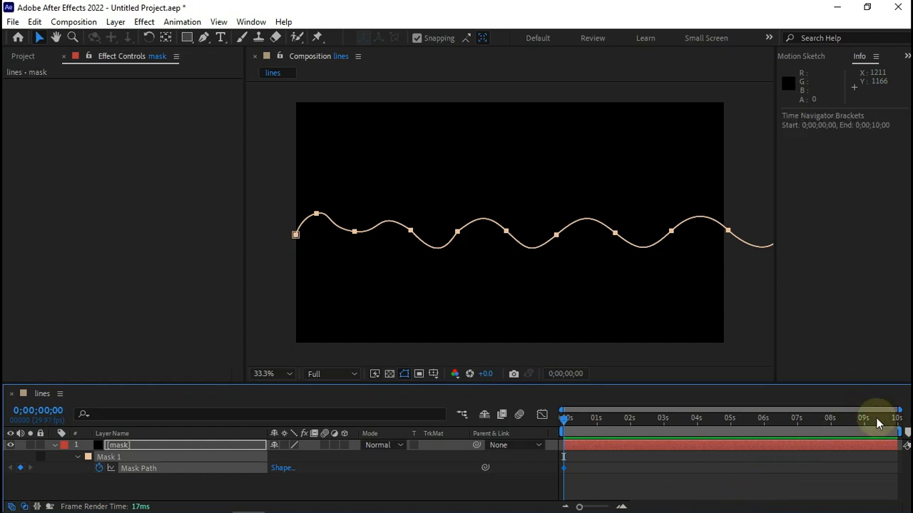
# At 0;00;09;29, shift the mask path horizontally so its right end meets the frame's right edge
pyautogui.moveTo(878, 423); pyautogui.dragTo(897, 420)
pyautogui.press(',')
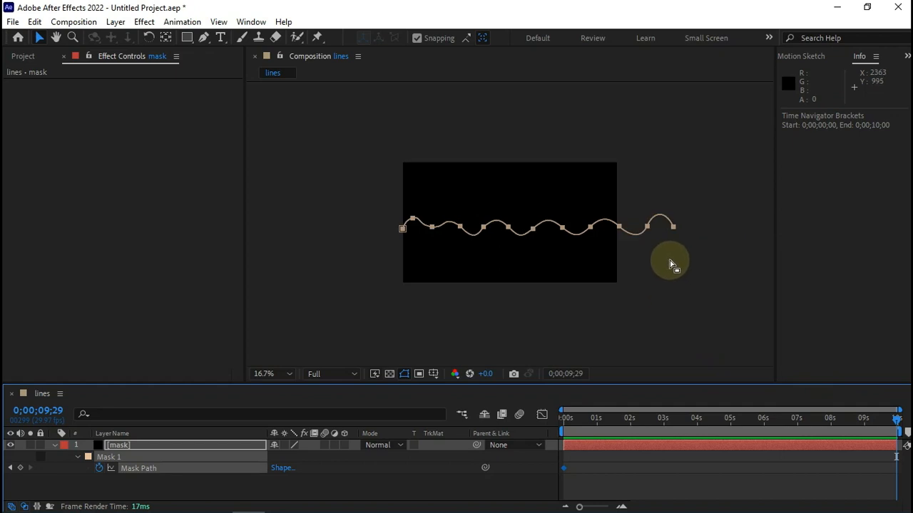
pyautogui.moveTo(671, 227); pyautogui.dragTo(617, 231)
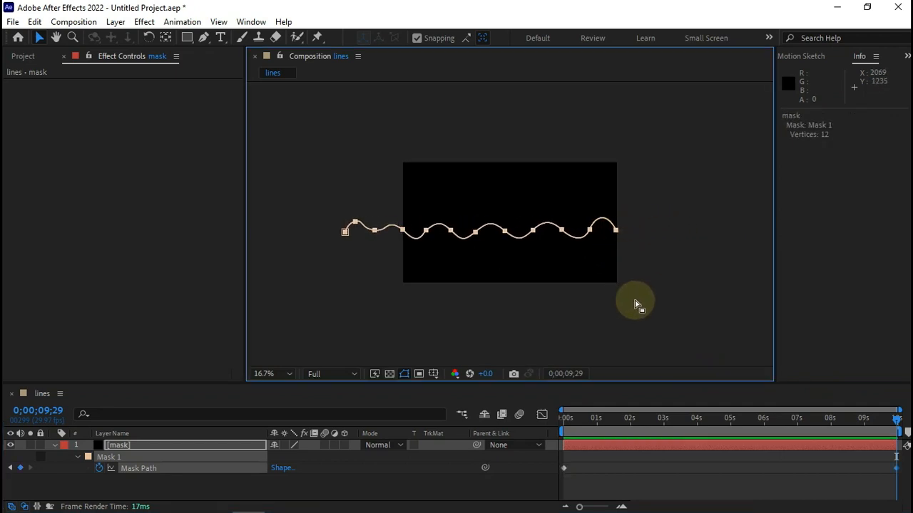
# Apply Easy Ease to both Mask Path keyframes
pyautogui.moveTo(553, 467); pyautogui.dragTo(629, 470)
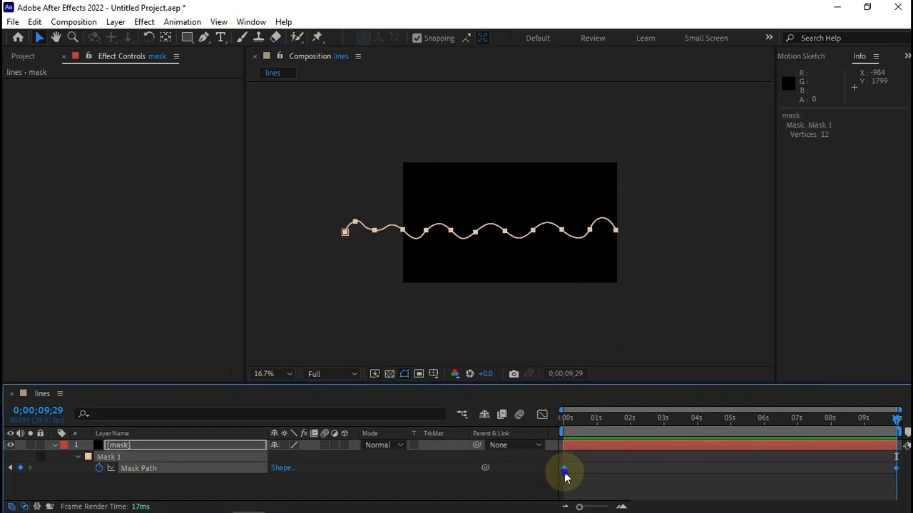
pyautogui.rightClick(564, 473)
pyautogui.moveTo(568, 465)
pyautogui.click(360, 358)
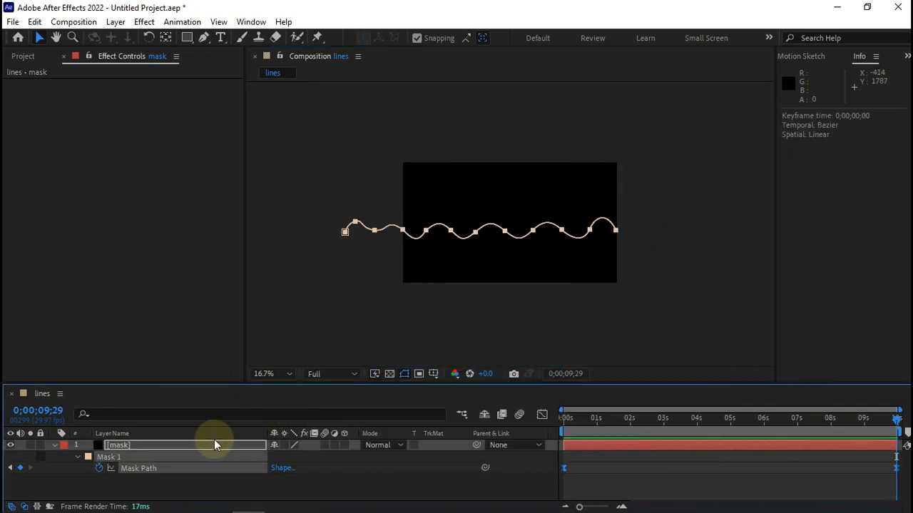
# Apply the Saber effect to the mask layer and set its Core Type to Layer Masks
pyautogui.click(215, 445)
pyautogui.hotkey('ctrl', 'space')
pyautogui.write('sa')
pyautogui.press('Return')
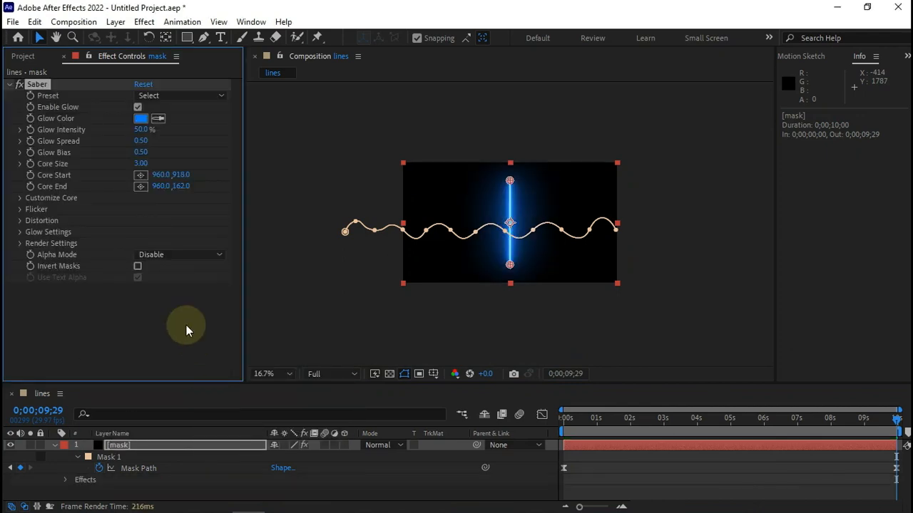
pyautogui.click(22, 199)
pyautogui.click(147, 209)
pyautogui.click(166, 242)
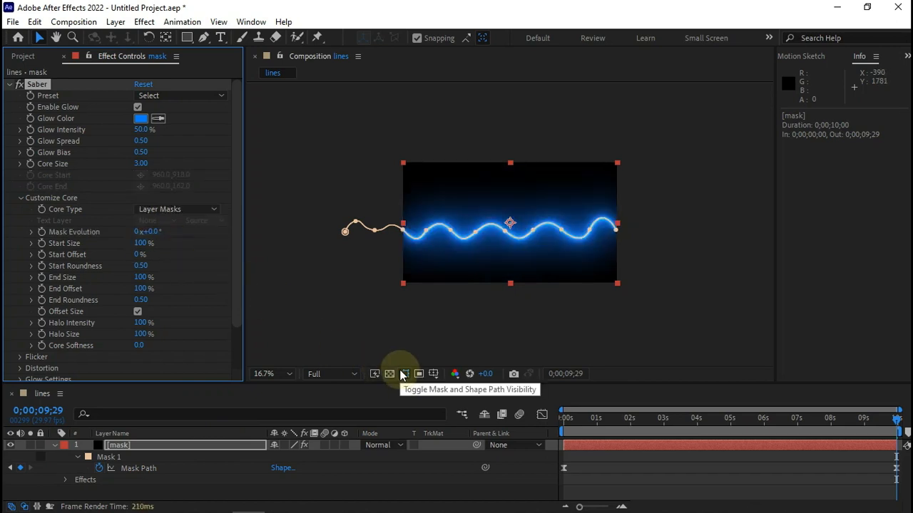
# Keyframe Saber's Start Offset at 0% on the first frame and 100% at 0;00;09;29
pyautogui.moveTo(615, 420); pyautogui.dragTo(449, 425)
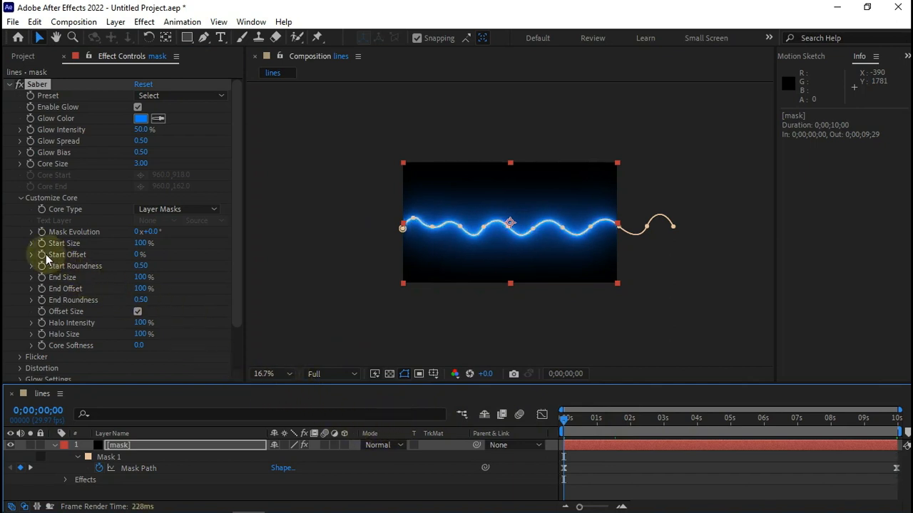
pyautogui.click(42, 254)
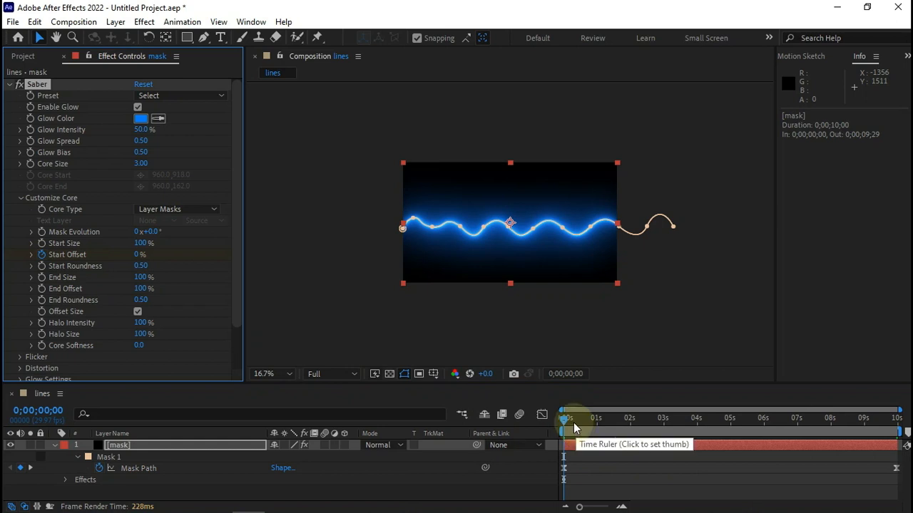
pyautogui.click(619, 420)
pyautogui.moveTo(742, 430); pyautogui.dragTo(893, 425)
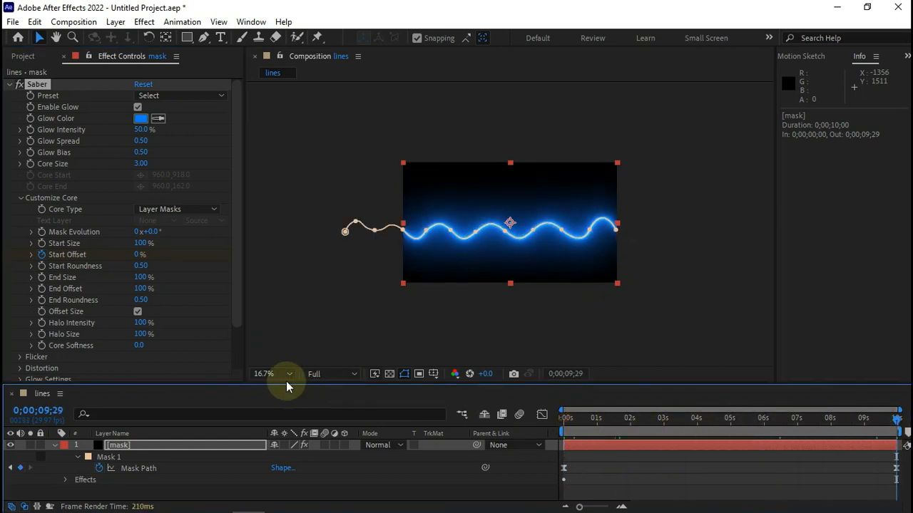
pyautogui.moveTo(136, 260); pyautogui.dragTo(256, 259)
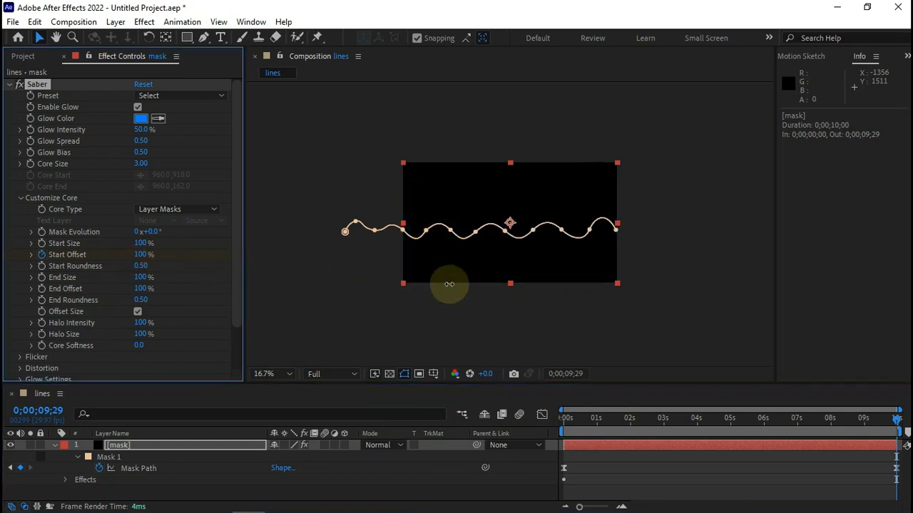
# Set Saber's End Offset to 0% and preview the line animation from the first frame
pyautogui.press('space')
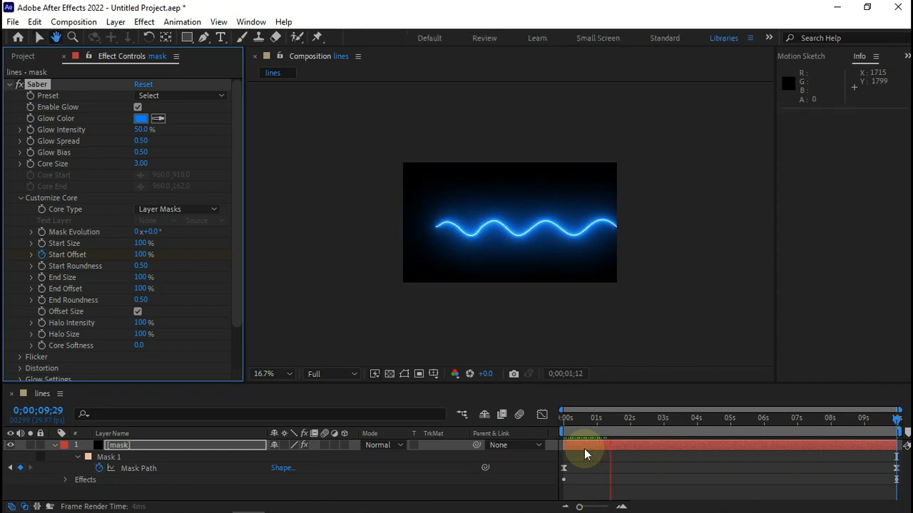
pyautogui.press('space')
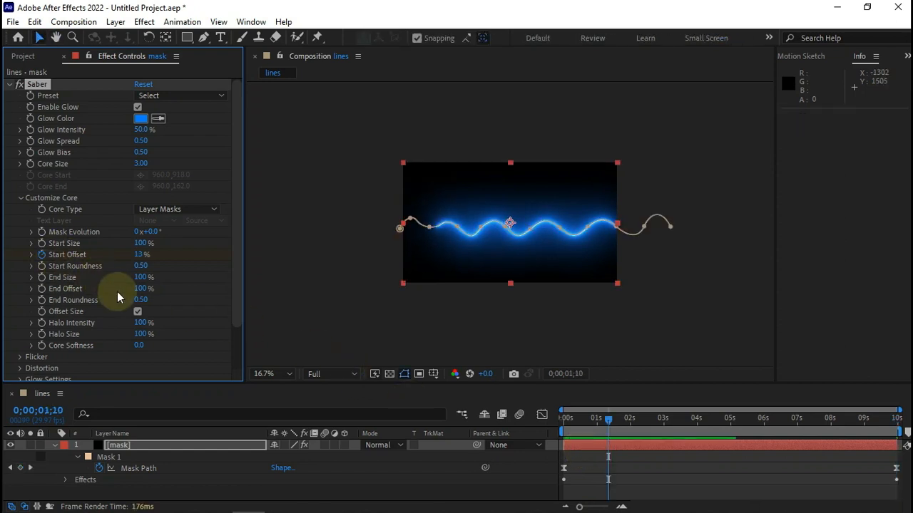
pyautogui.moveTo(142, 291); pyautogui.dragTo(60, 308)
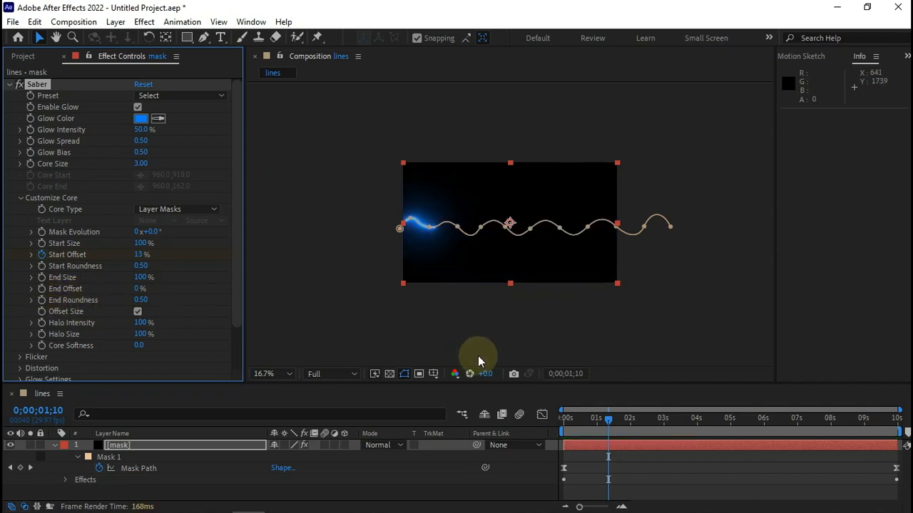
pyautogui.moveTo(584, 423); pyautogui.dragTo(535, 432)
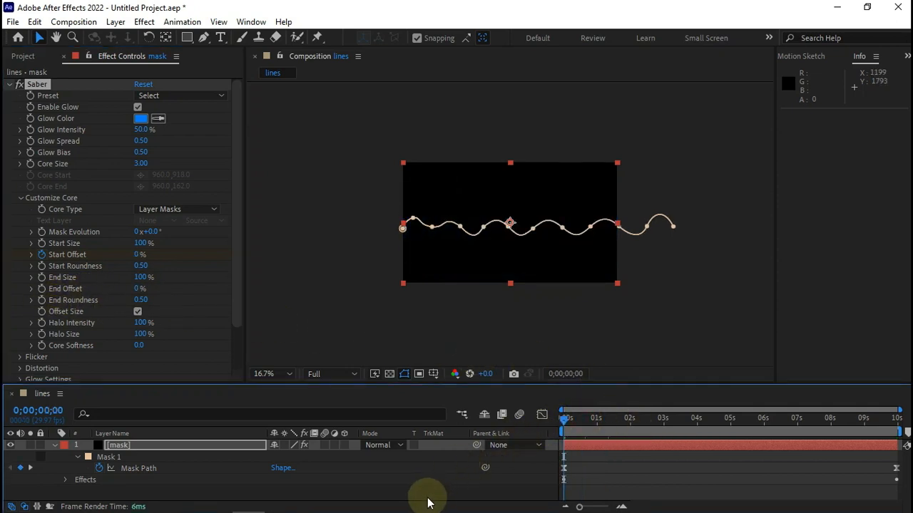
pyautogui.press('space')
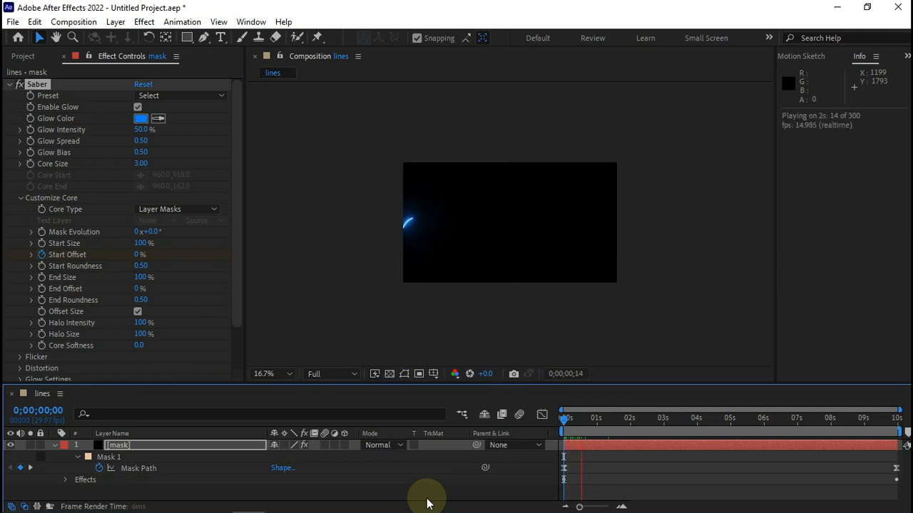
pyautogui.click(260, 371)
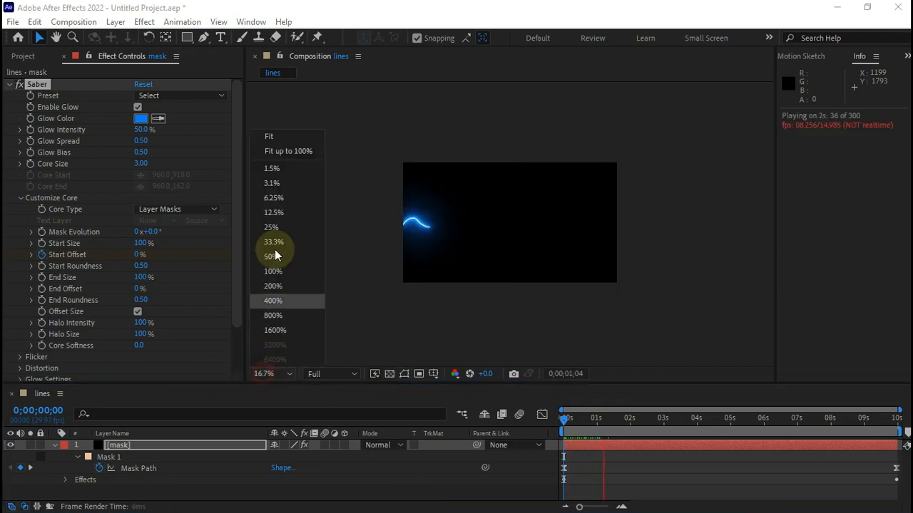
pyautogui.click(269, 137)
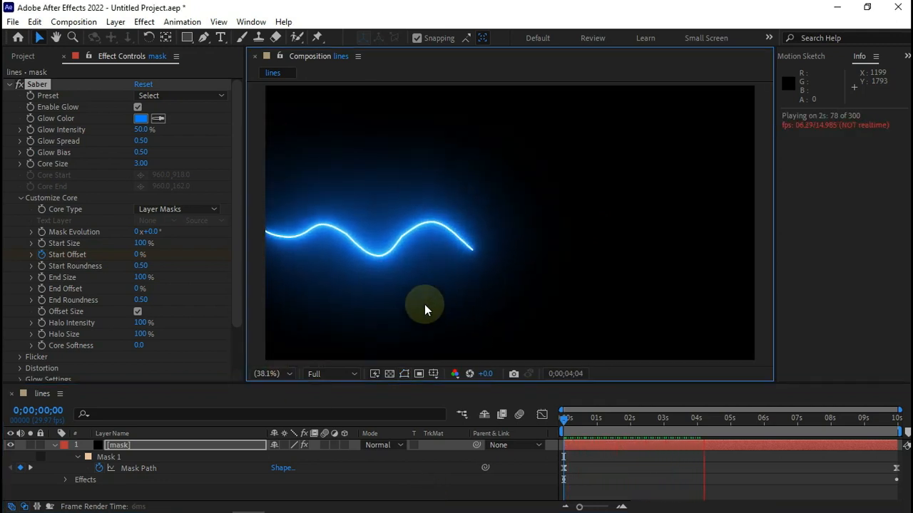
# Set Saber's Glow Intensity to 57%, Glow Spread to 0.03, Glow Bias to 0.51 and Core Size to 0.30, and check the animation
pyautogui.moveTo(142, 130); pyautogui.dragTo(159, 157)
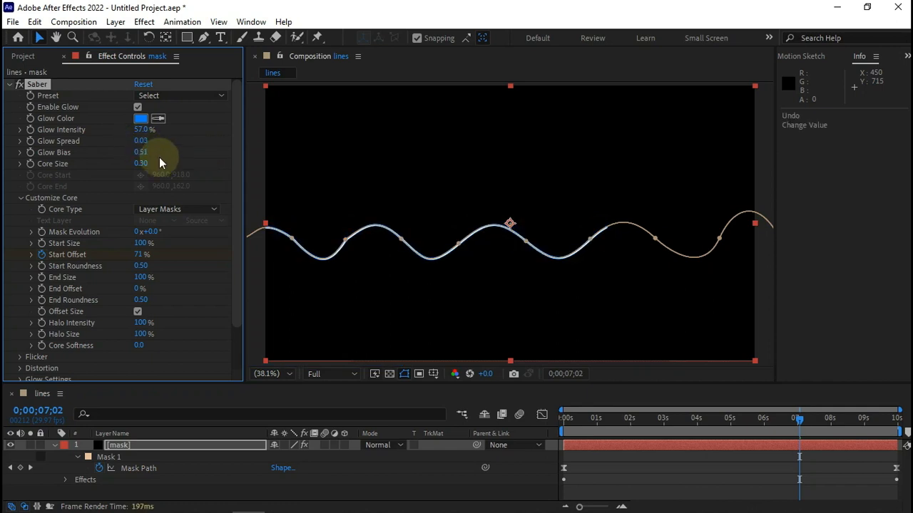
pyautogui.moveTo(596, 418); pyautogui.dragTo(786, 432)
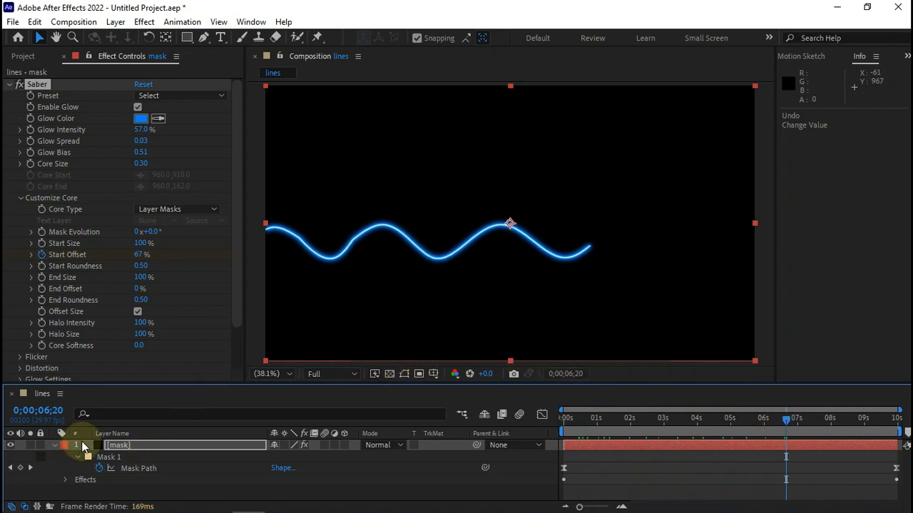
# Collapse and duplicate the mask layer, and reveal the duplicate's Scale property
pyautogui.click(50, 443)
pyautogui.click(135, 448)
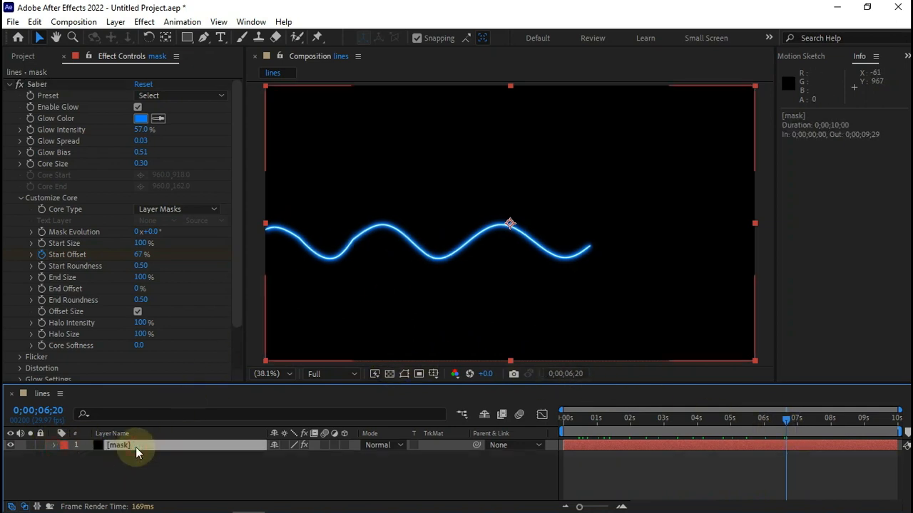
pyautogui.hotkey('ctrl', 'd')
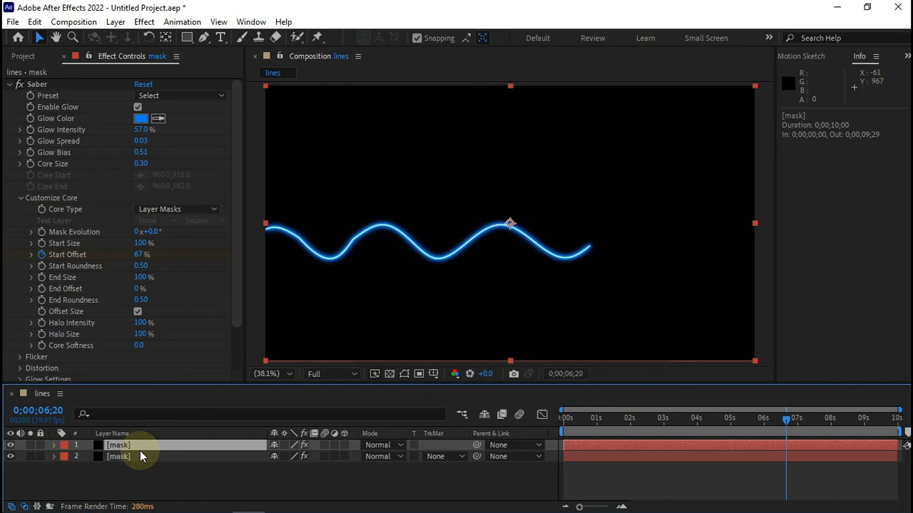
pyautogui.press('r')
pyautogui.press('s')
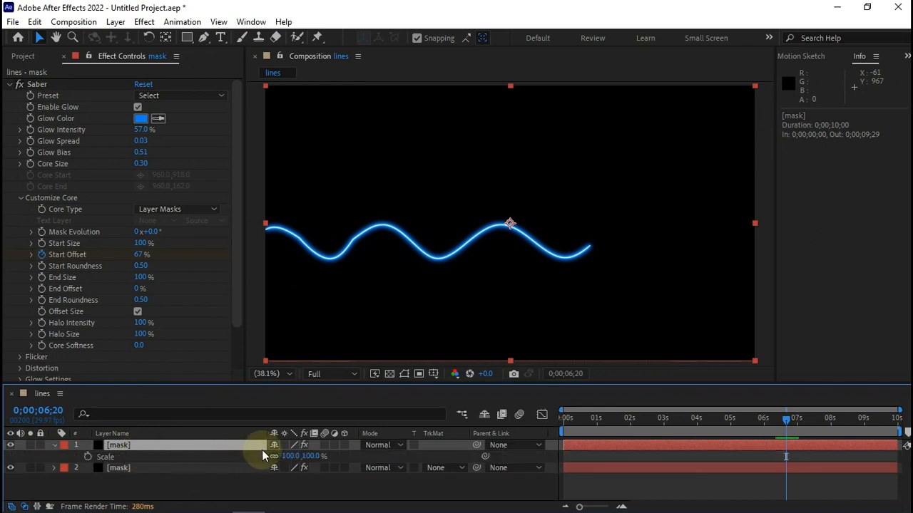
# Try to flip the duplicate layer with a linked Scale of -100%, and undo the change
pyautogui.write('-')
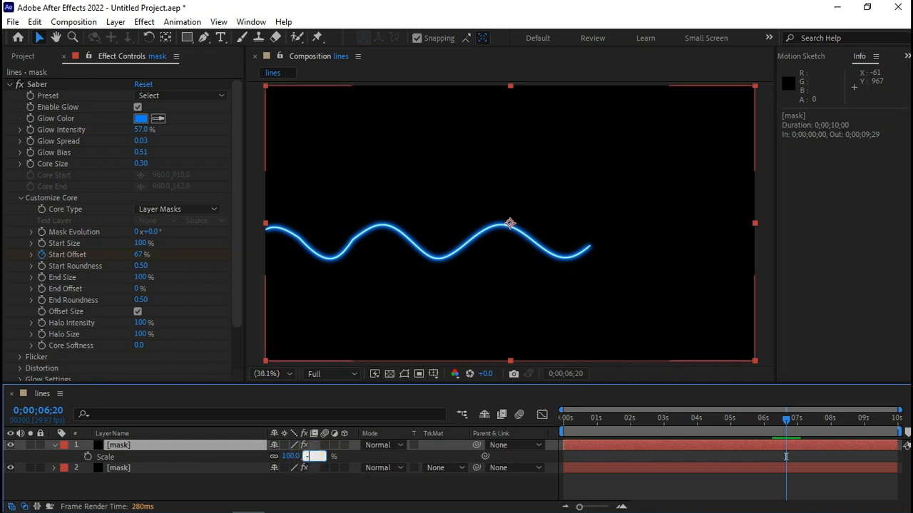
pyautogui.write('100')
pyautogui.press('Return')
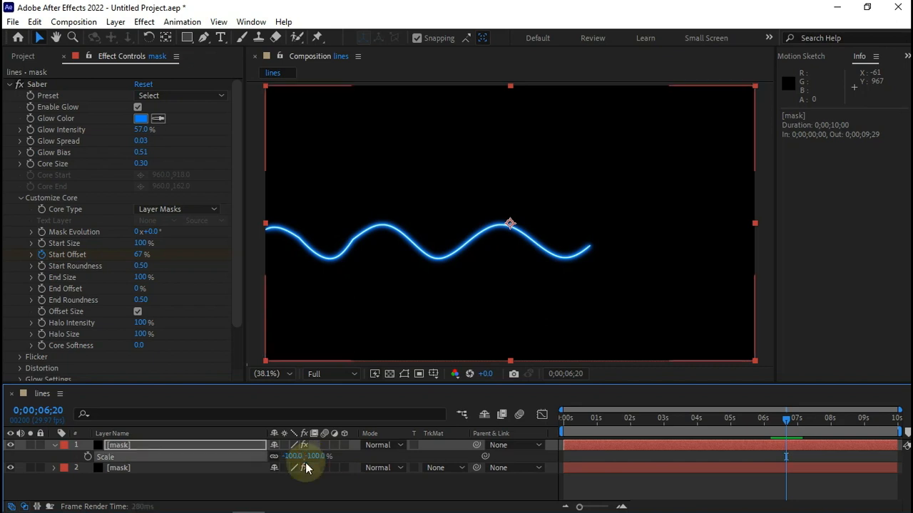
pyautogui.hotkey('ctrl', 'z')
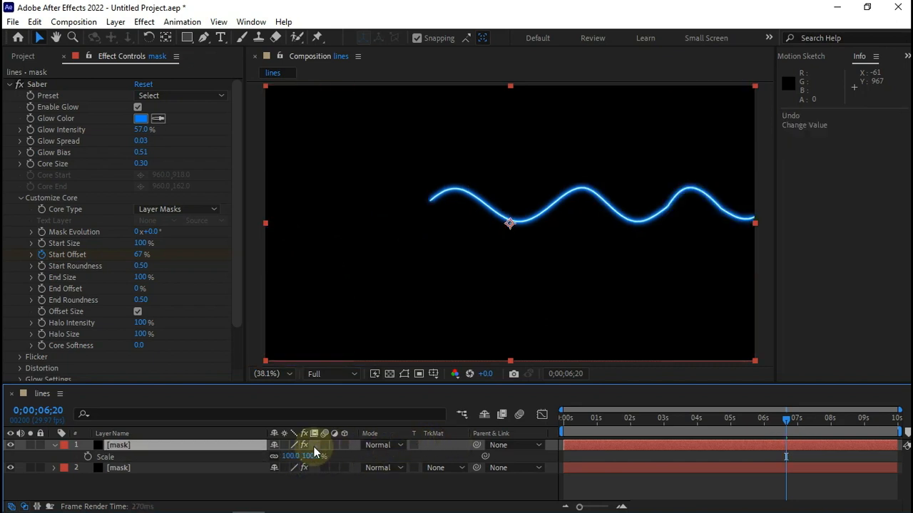
# Set the blending mode of both mask layers to Screen
pyautogui.click(54, 445)
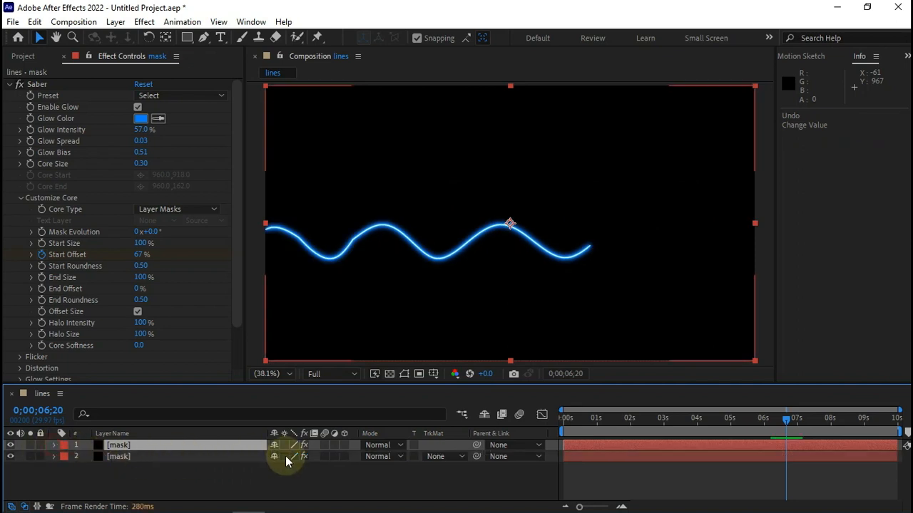
pyautogui.hotkey('ctrl', 'a')
pyautogui.click(380, 443)
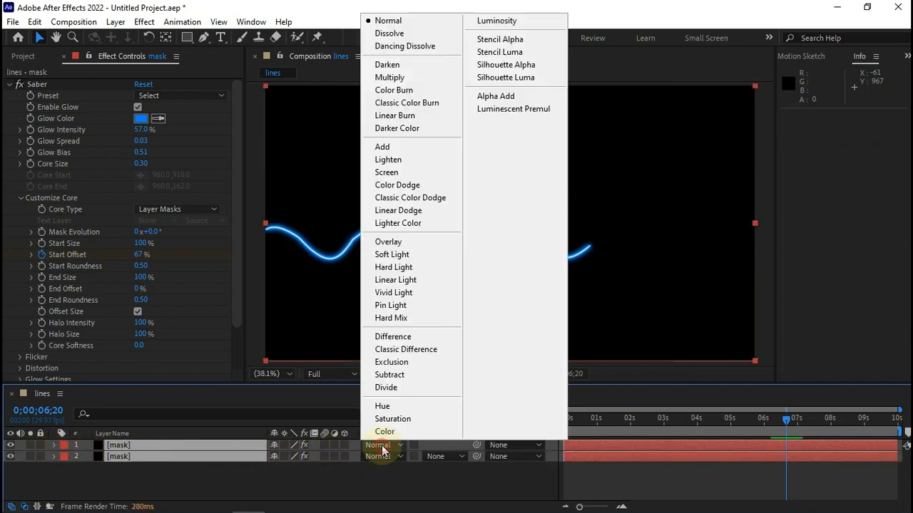
pyautogui.click(396, 172)
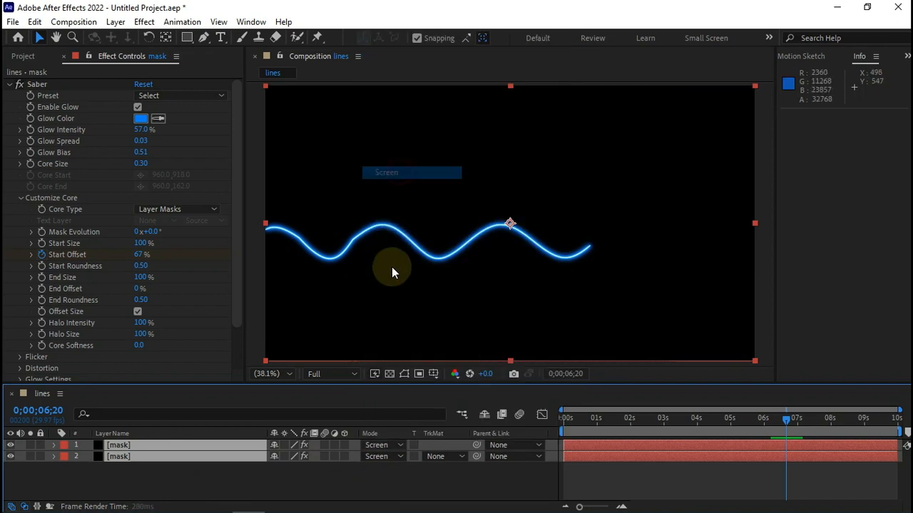
pyautogui.click(184, 473)
# Flip the lower mask layer vertically with a Scale of 100, -100% and preview the animation from the first frame
pyautogui.click(157, 456)
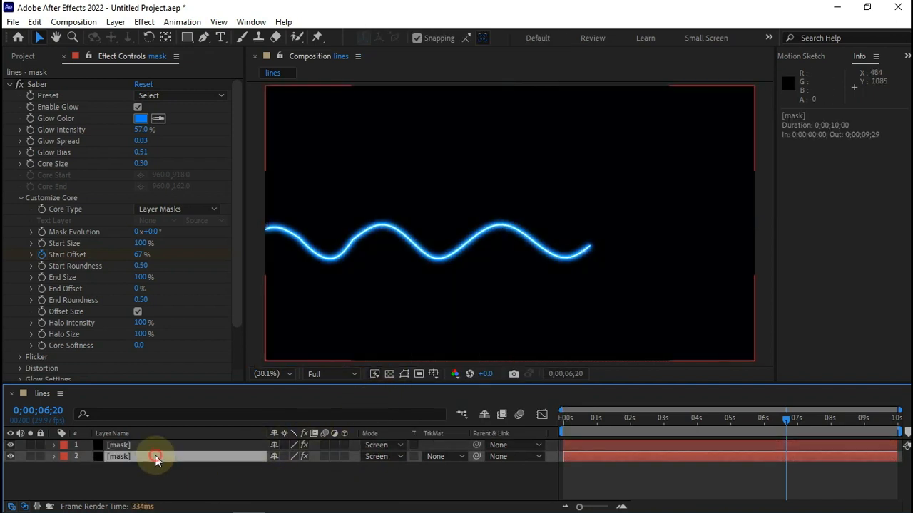
pyautogui.press('s')
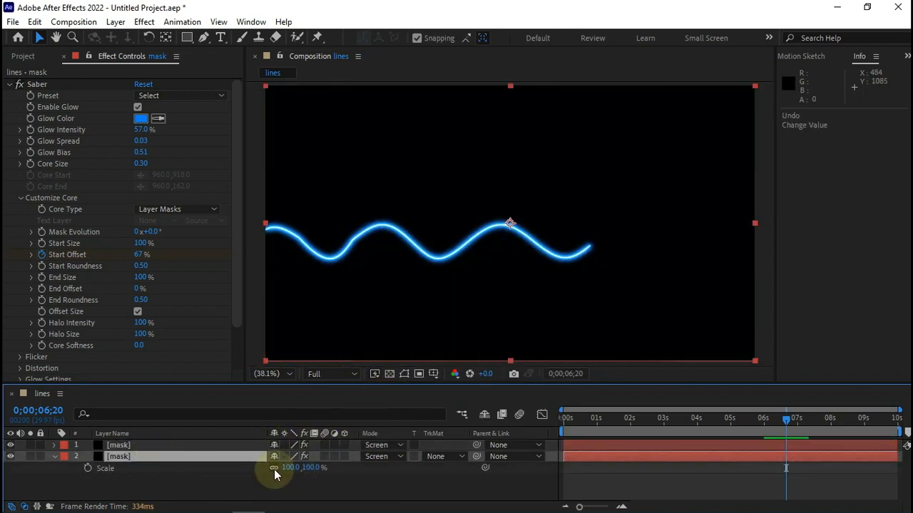
pyautogui.click(309, 468)
pyautogui.write('-100')
pyautogui.press('Return')
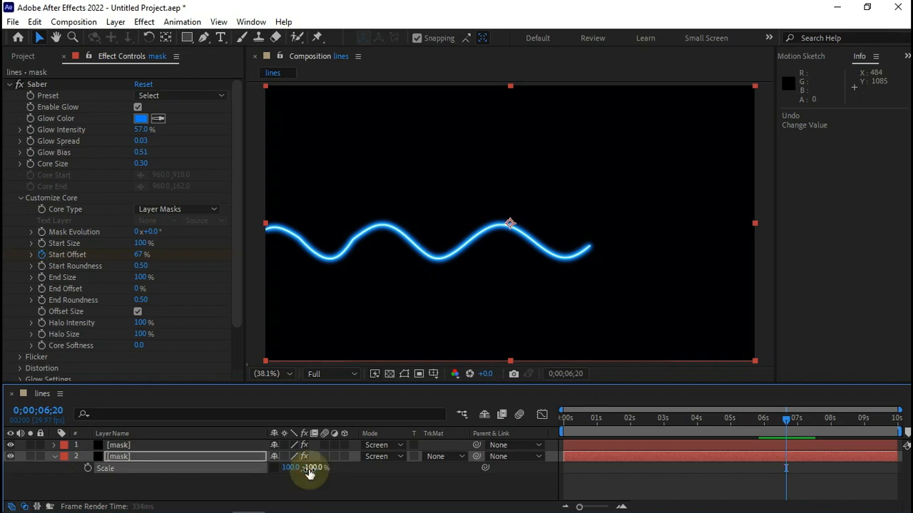
pyautogui.moveTo(621, 419); pyautogui.dragTo(555, 432)
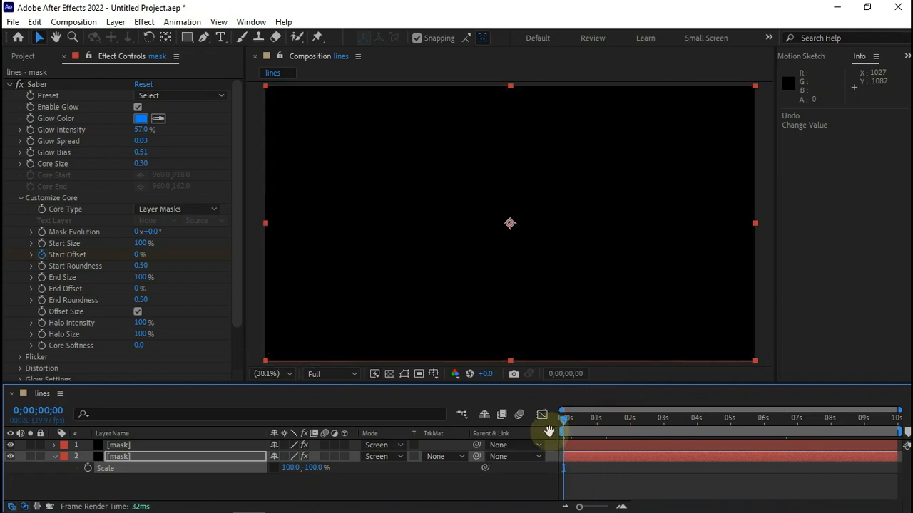
pyautogui.press('space')
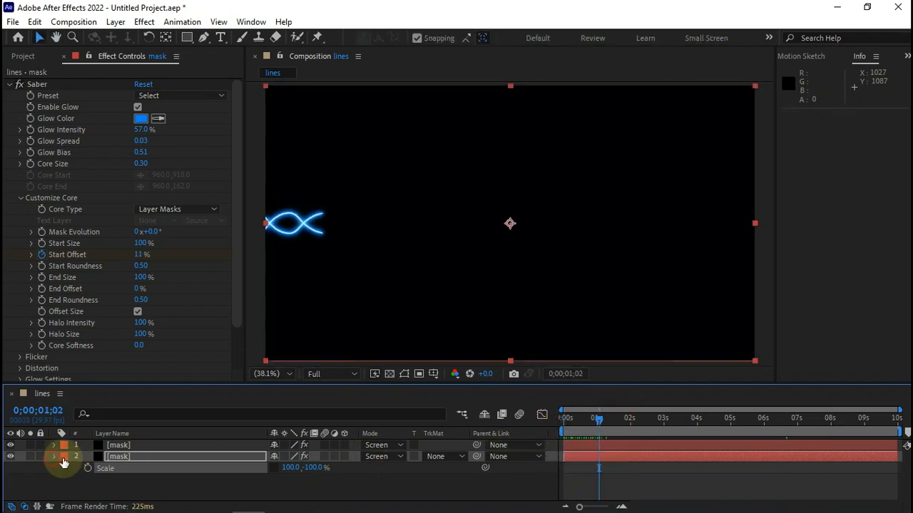
# Change the lower mask layer's Saber Glow Color to magenta, fit the composition in the viewer and check the lines around 4;14
pyautogui.click(141, 119)
pyautogui.click(201, 256)
pyautogui.click(308, 230)
pyautogui.press('/')
pyautogui.click(279, 373)
pyautogui.click(275, 135)
pyautogui.click(713, 420)
pyautogui.click(139, 479)
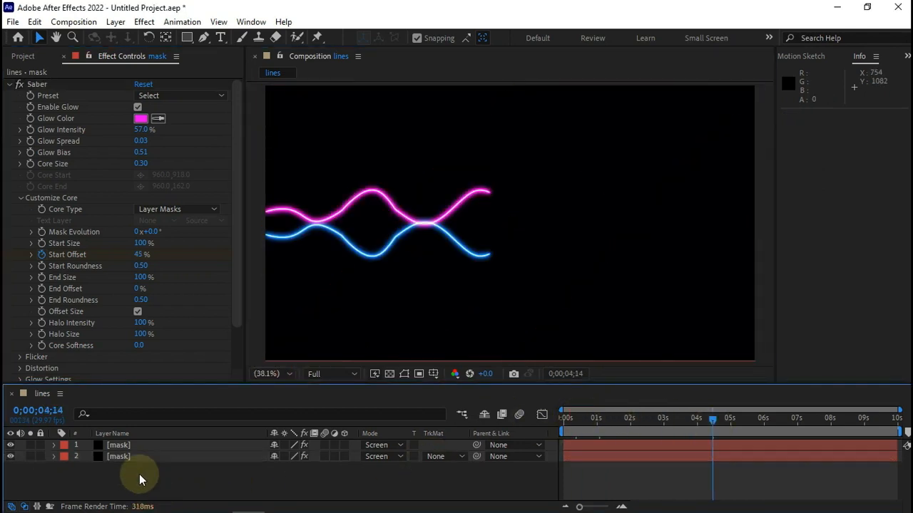
# Apply the Glow effect to the upper mask layer and compare the line with the effect off and on
pyautogui.moveTo(142, 472); pyautogui.dragTo(135, 442)
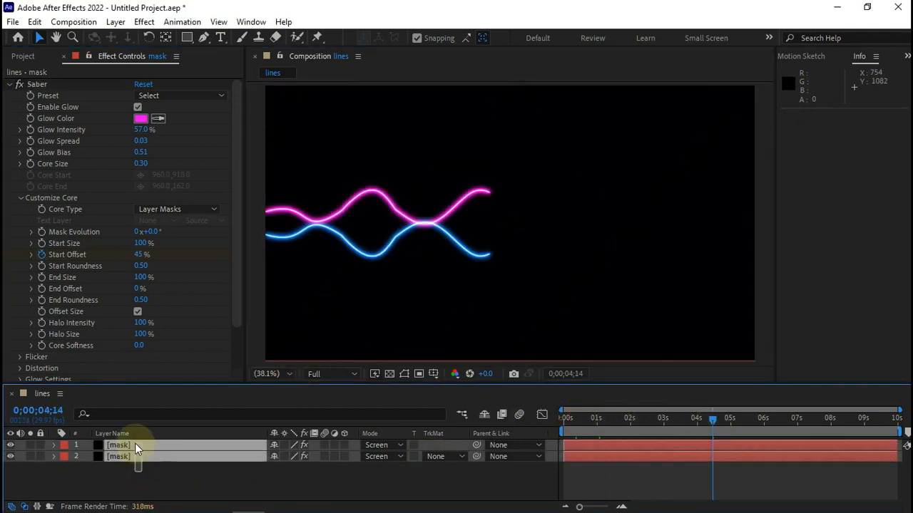
pyautogui.click(136, 485)
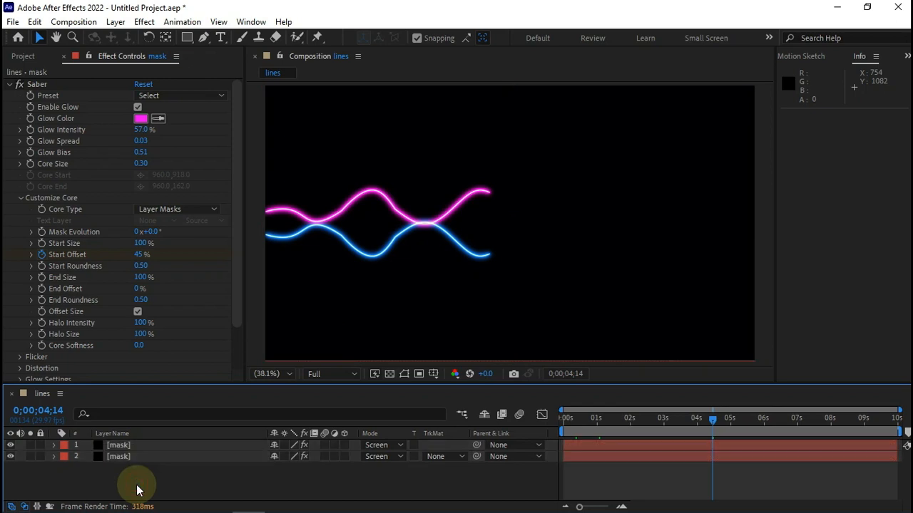
pyautogui.click(123, 443)
pyautogui.hotkey('ctrl', 'space')
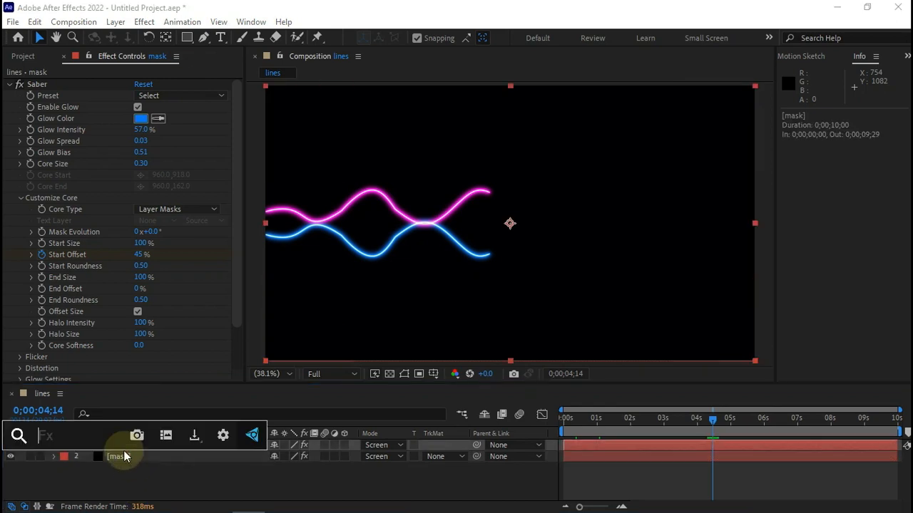
pyautogui.write('glow')
pyautogui.press('Return')
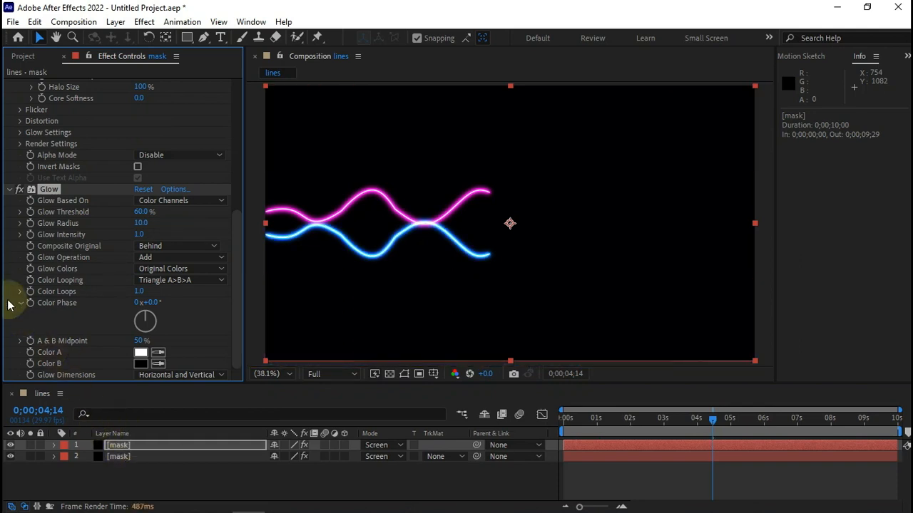
pyautogui.click(22, 191)
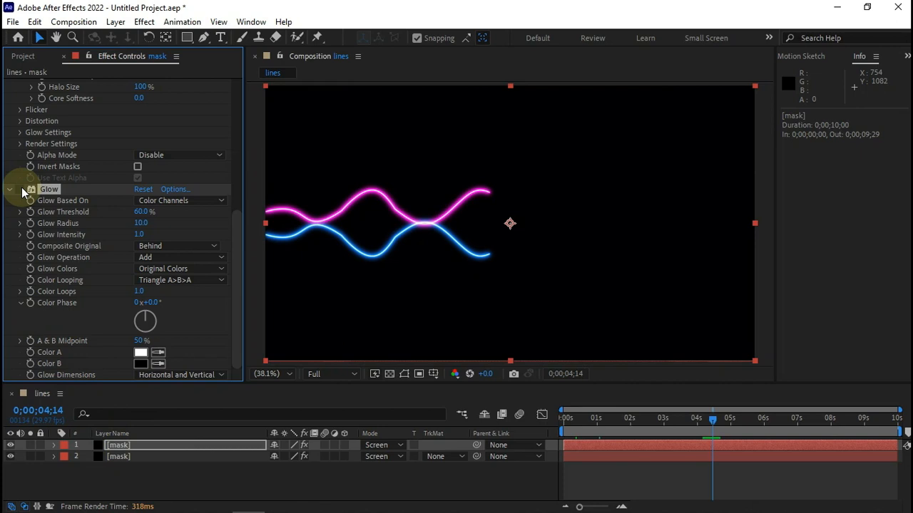
pyautogui.click(22, 190)
pyautogui.click(22, 191)
pyautogui.click(22, 190)
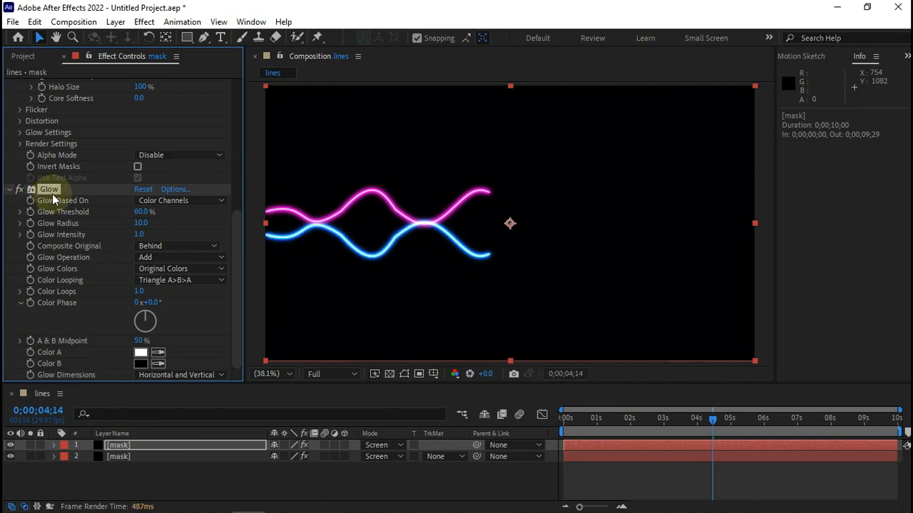
# Copy the Glow effect to the lower mask layer and inspect both lines up close and at several frames
pyautogui.click(112, 457)
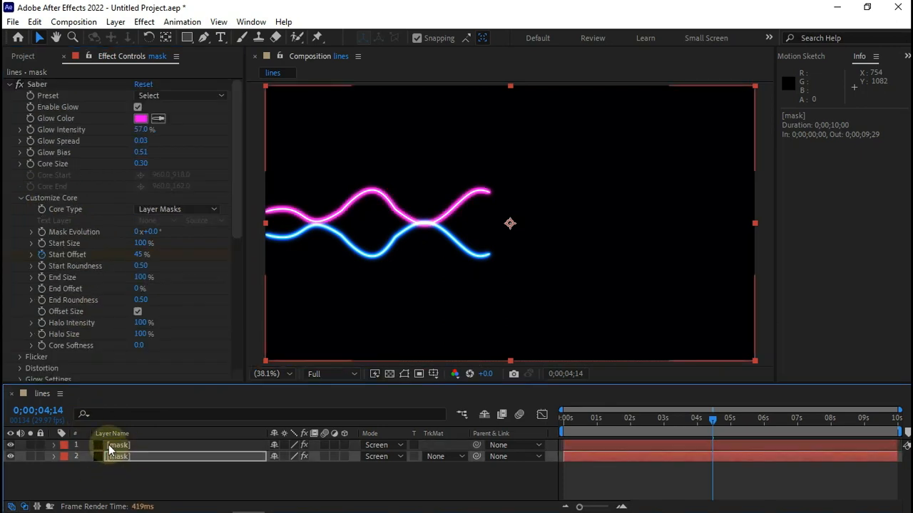
pyautogui.scroll(3, 403, 254)
pyautogui.scroll(-1, 405, 254)
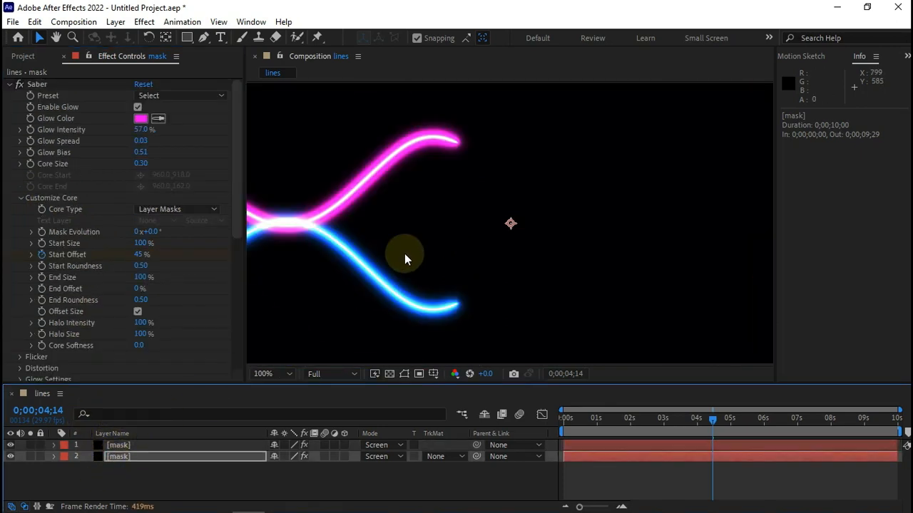
pyautogui.moveTo(672, 433); pyautogui.dragTo(440, 433)
pyautogui.click(271, 373)
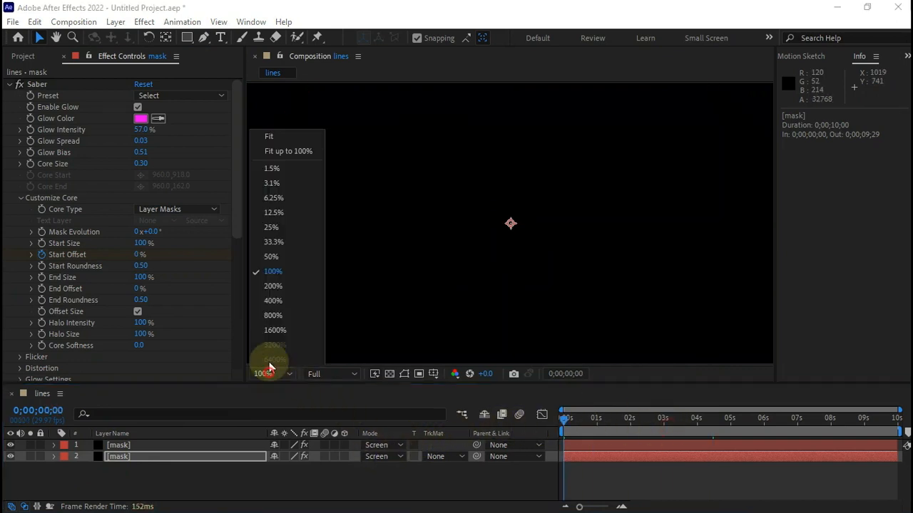
pyautogui.click(276, 139)
pyautogui.click(646, 422)
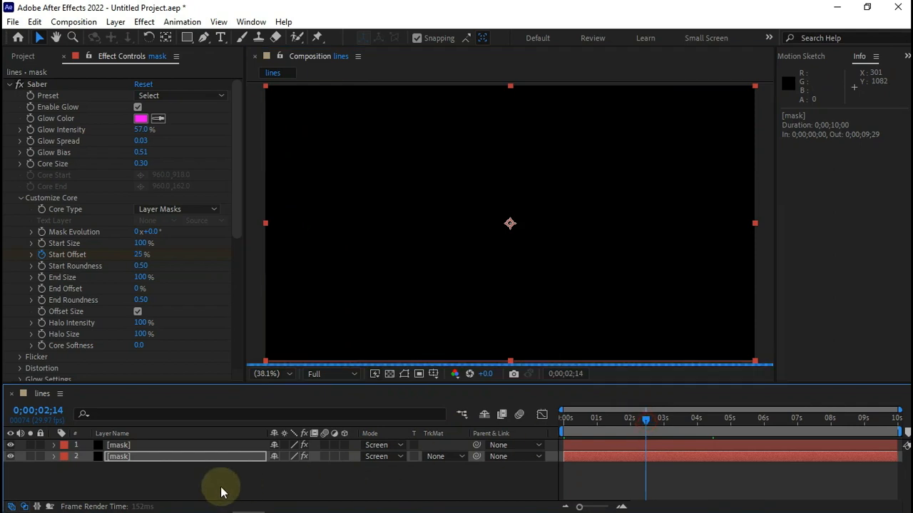
# Duplicate both mask layers and place the two copies at the bottom of the layer stack
pyautogui.moveTo(175, 471); pyautogui.dragTo(179, 442)
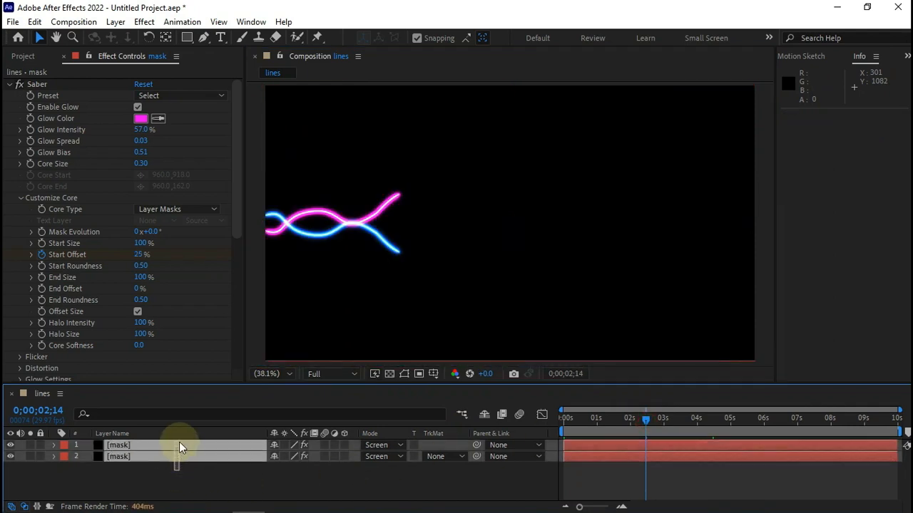
pyautogui.hotkey('ctrl', 'd')
pyautogui.moveTo(152, 453); pyautogui.dragTo(146, 485)
# Pre-compose the two duplicated mask layers into a composition named reflection, moving all attributes into it
pyautogui.rightClick(146, 485)
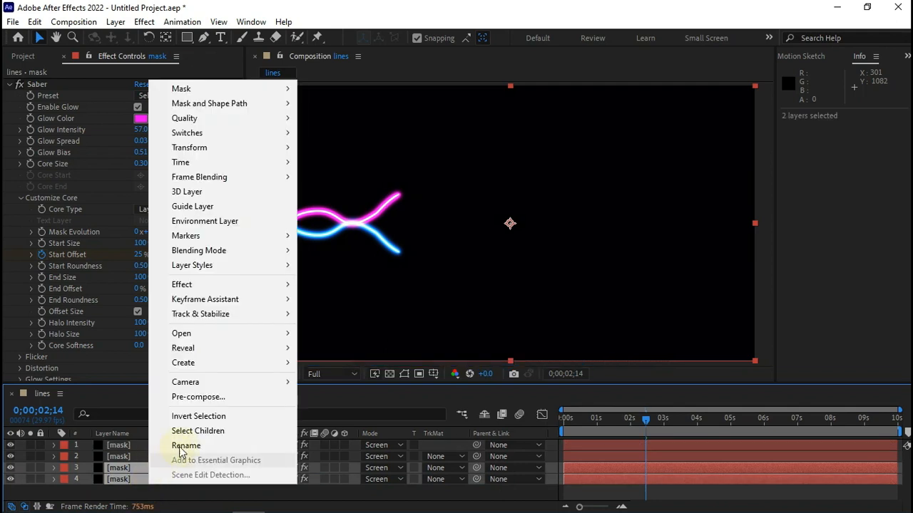
pyautogui.click(201, 400)
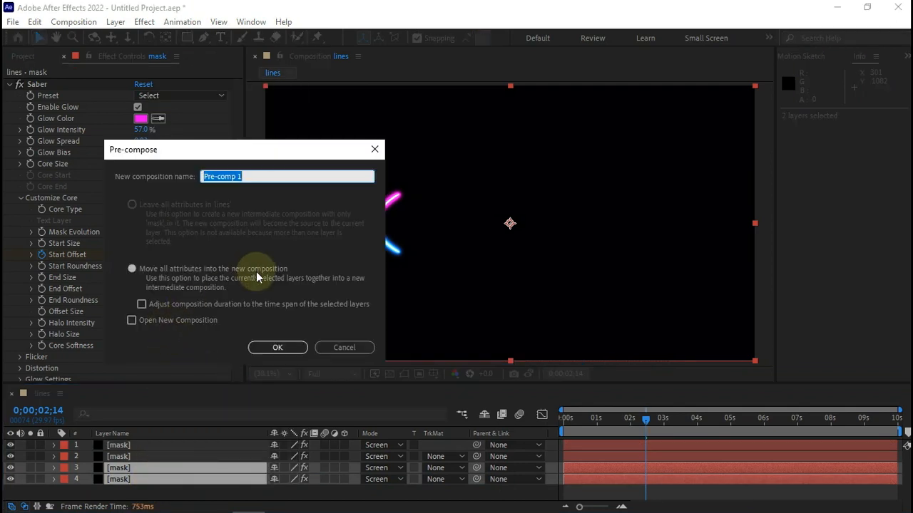
pyautogui.write('reflection')
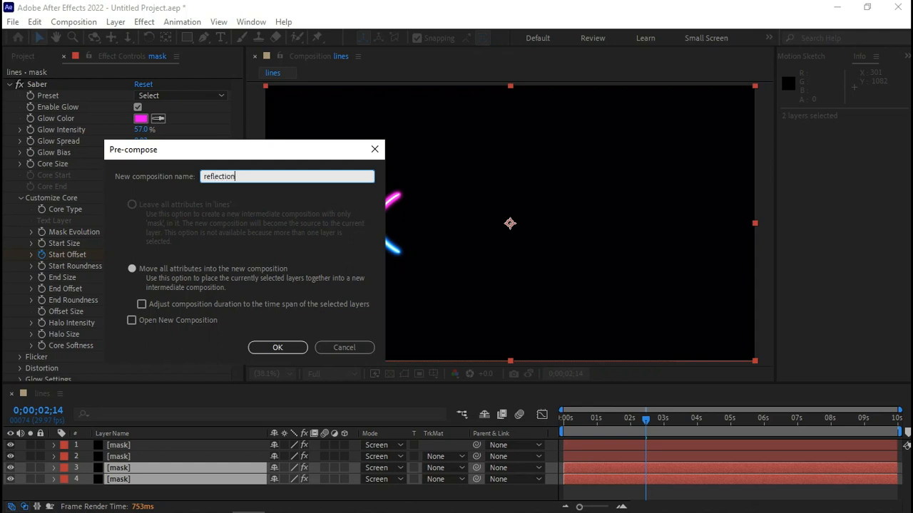
pyautogui.press('Return')
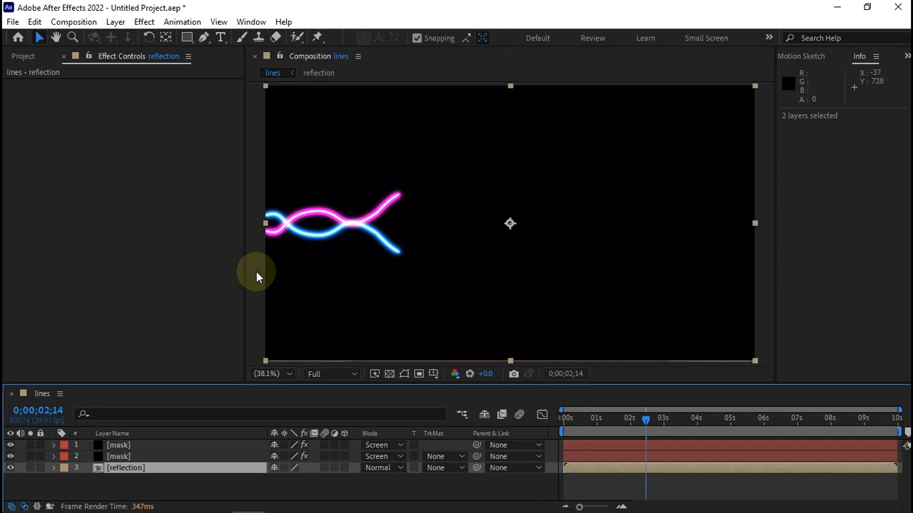
# Make the reflection layer 3D and set its X Rotation to -82°
pyautogui.click(341, 468)
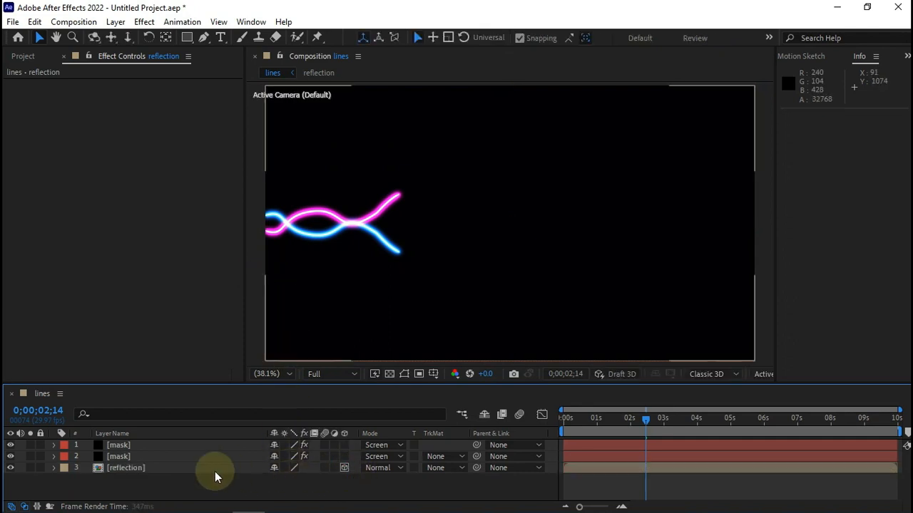
pyautogui.click(153, 468)
pyautogui.press('r')
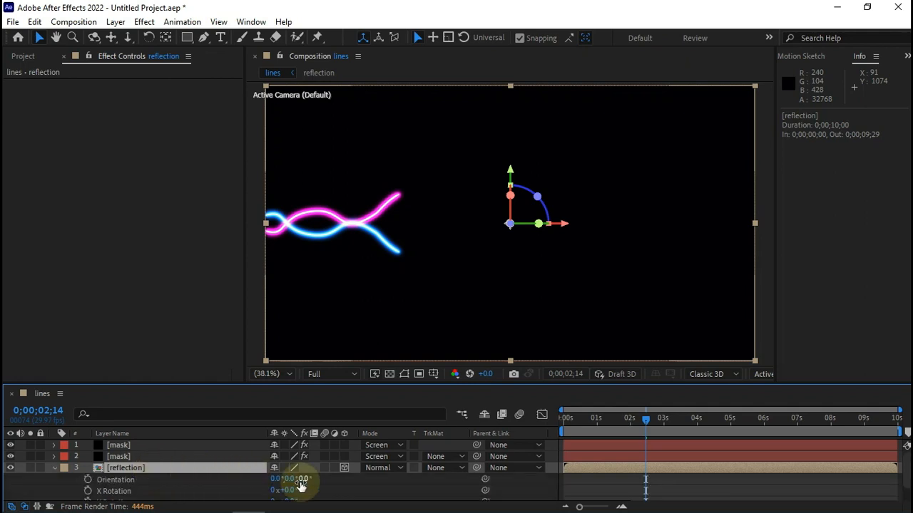
pyautogui.scroll(-1, 298, 485)
pyautogui.moveTo(291, 472); pyautogui.dragTo(242, 476)
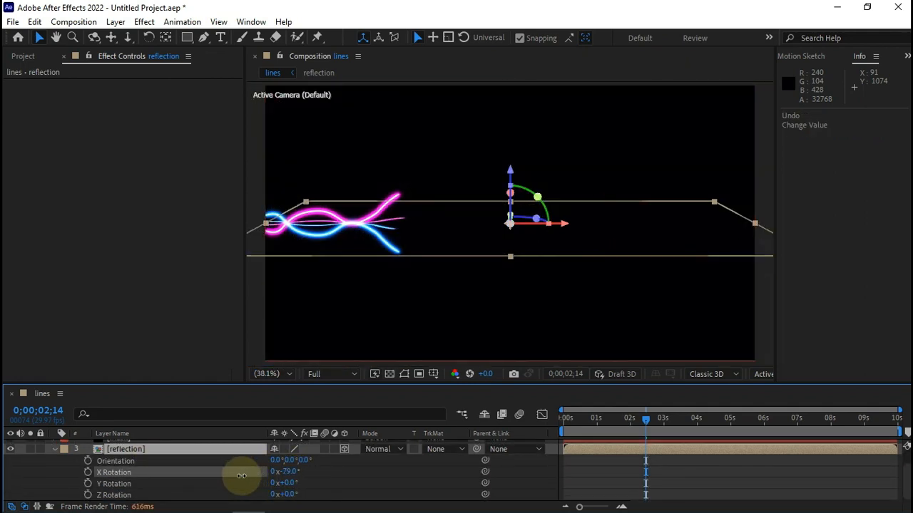
pyautogui.moveTo(240, 475); pyautogui.dragTo(233, 473)
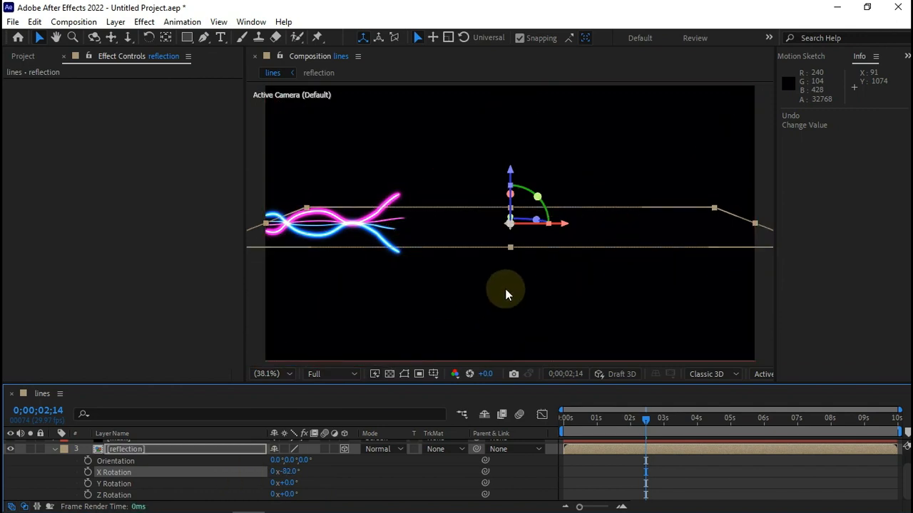
# Move the reflection layer down below the lines to about 960, 817.5, 39 and preview the animation
pyautogui.moveTo(509, 224); pyautogui.dragTo(509, 282)
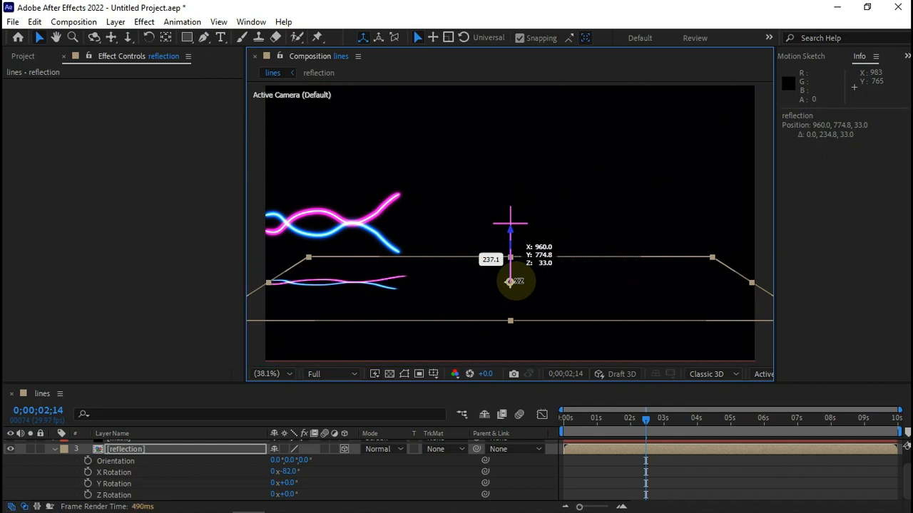
pyautogui.moveTo(515, 280); pyautogui.dragTo(509, 281)
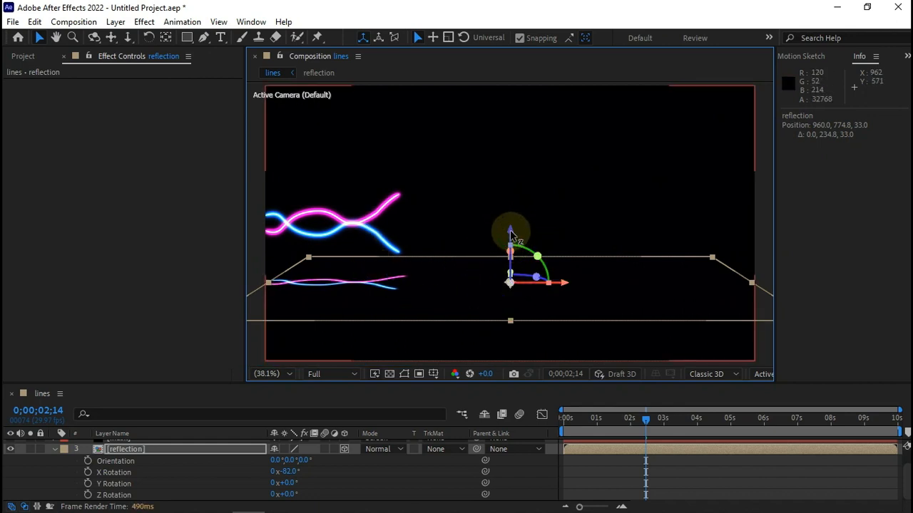
pyautogui.moveTo(510, 228); pyautogui.dragTo(510, 245)
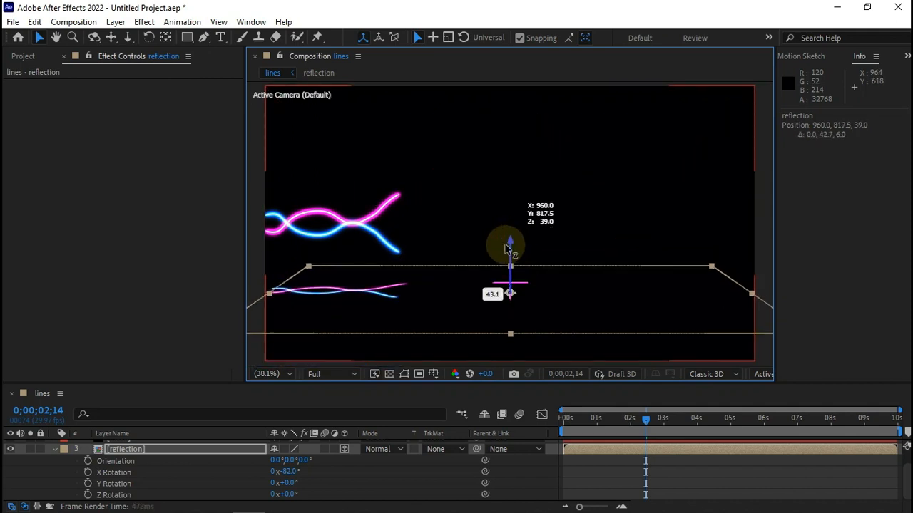
pyautogui.press('space')
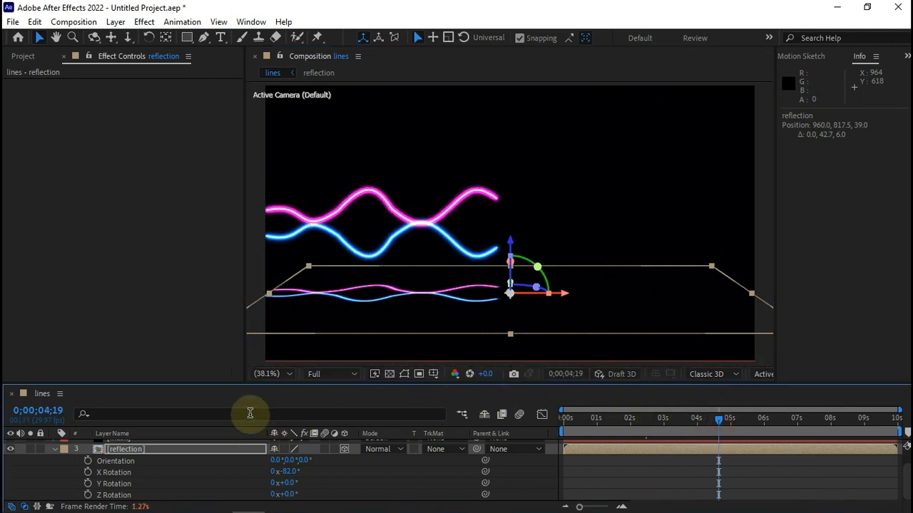
# Apply the Gaussian Blur effect to the reflection layer
pyautogui.click(54, 451)
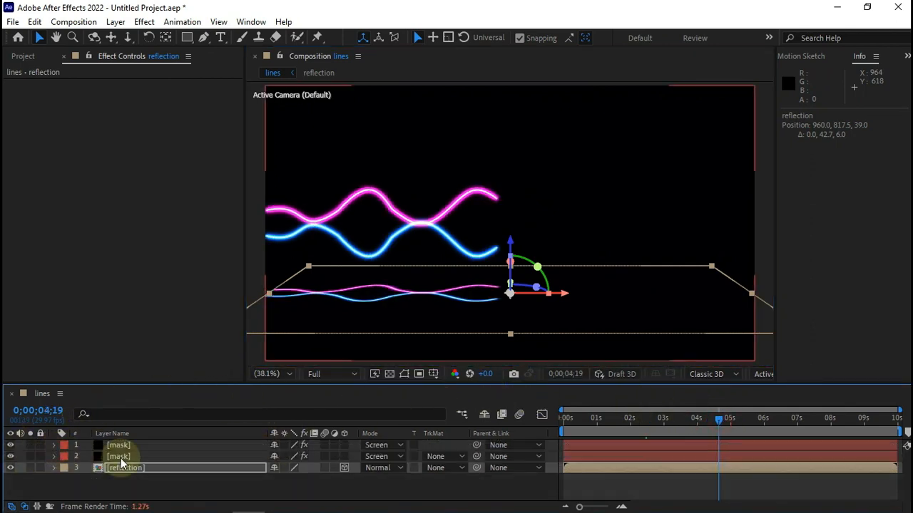
pyautogui.click(179, 485)
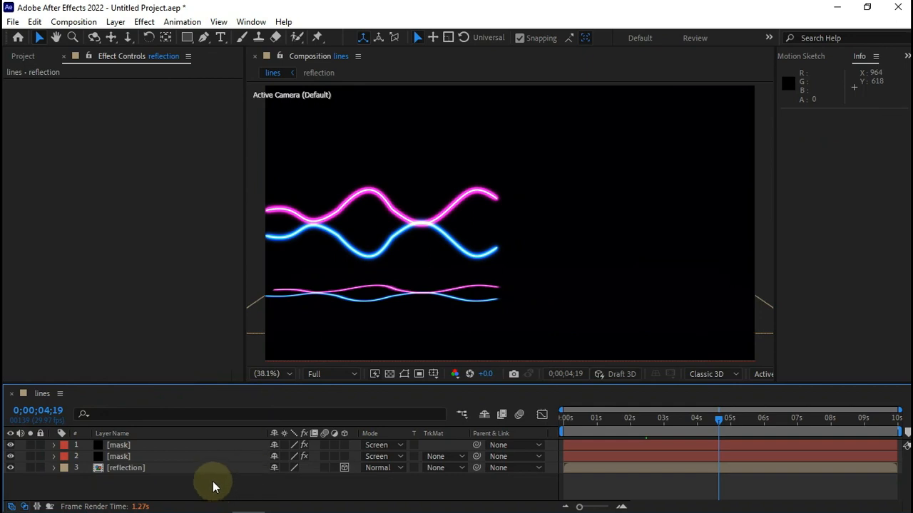
pyautogui.click(164, 468)
pyautogui.hotkey('ctrl', 'space')
pyautogui.write('gaus')
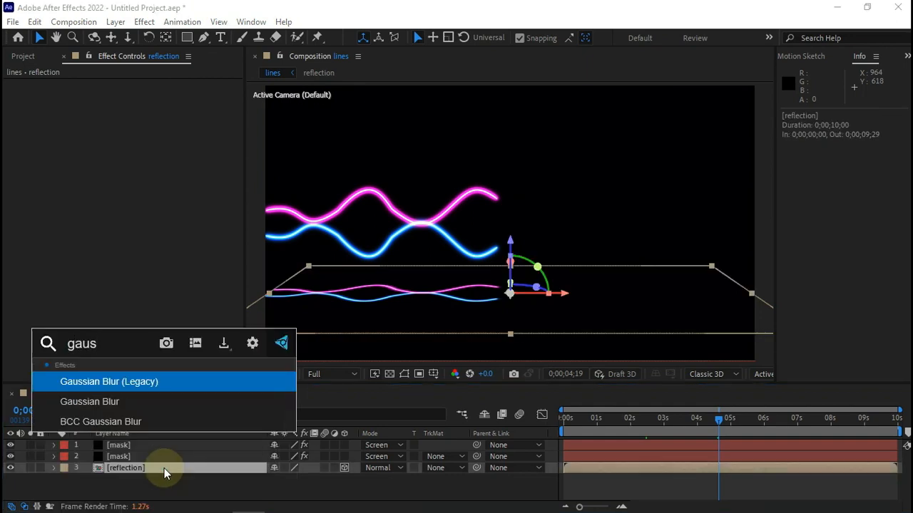
pyautogui.press('Down')
pyautogui.press('Return')
# Set the reflection layer's Gaussian Blur Blurriness to 35
pyautogui.click(140, 95)
pyautogui.write('20')
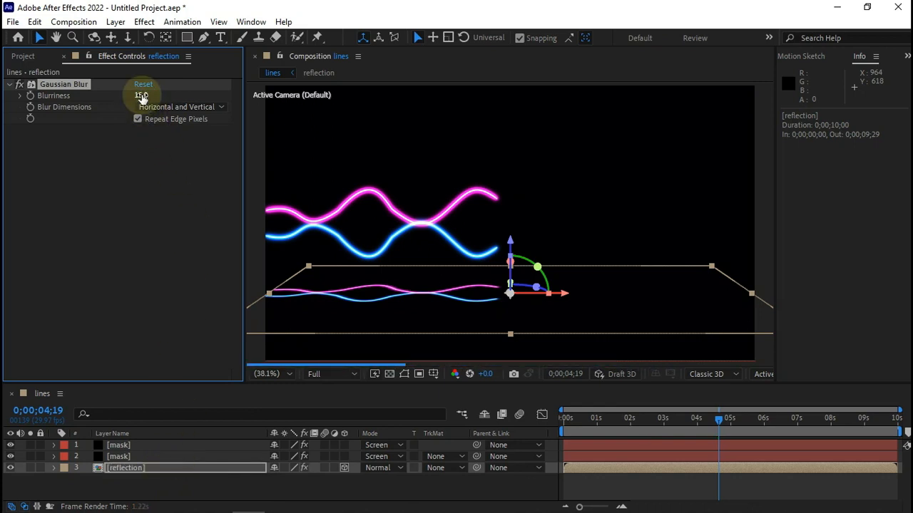
pyautogui.moveTo(140, 95)
pyautogui.mouseDown()
pyautogui.moveTo(192, 101)
pyautogui.moveTo(141, 95)
pyautogui.mouseUp()
pyautogui.write('25')
pyautogui.press('Return')
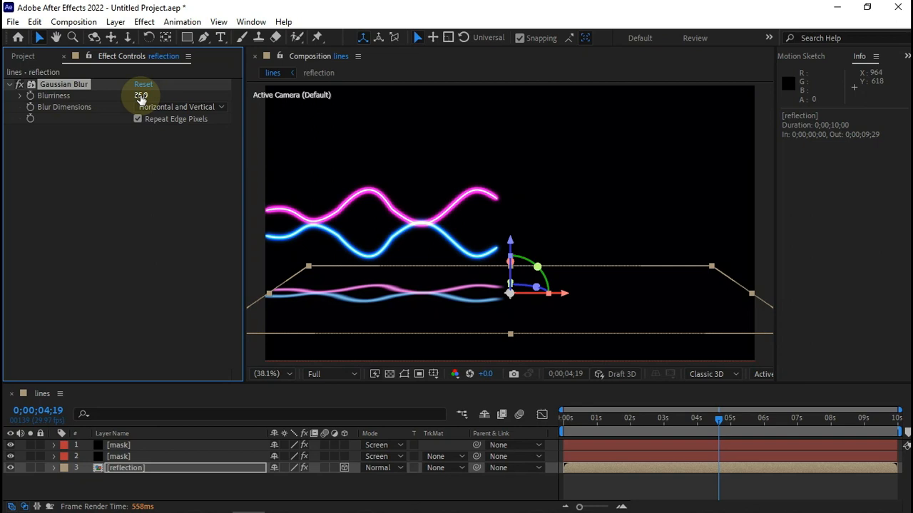
# Lower the reflection layer's Opacity to 60%
pyautogui.click(165, 472)
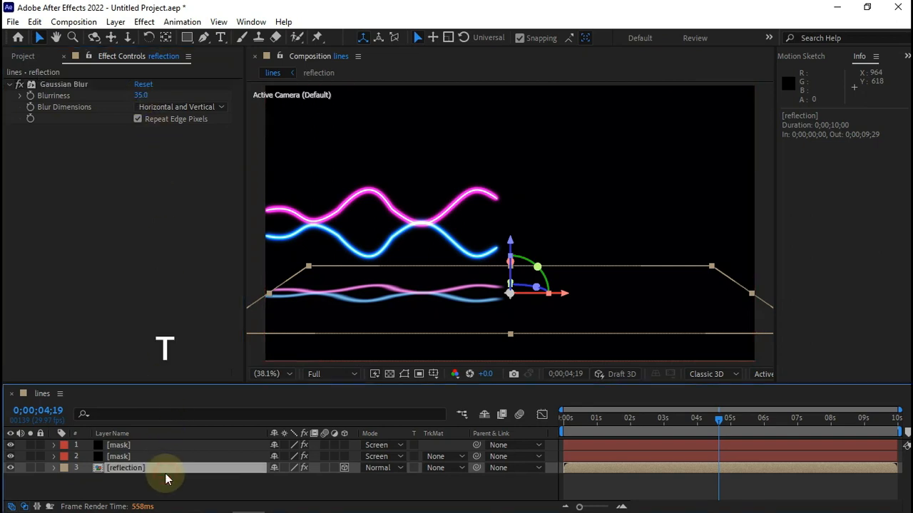
pyautogui.press('t')
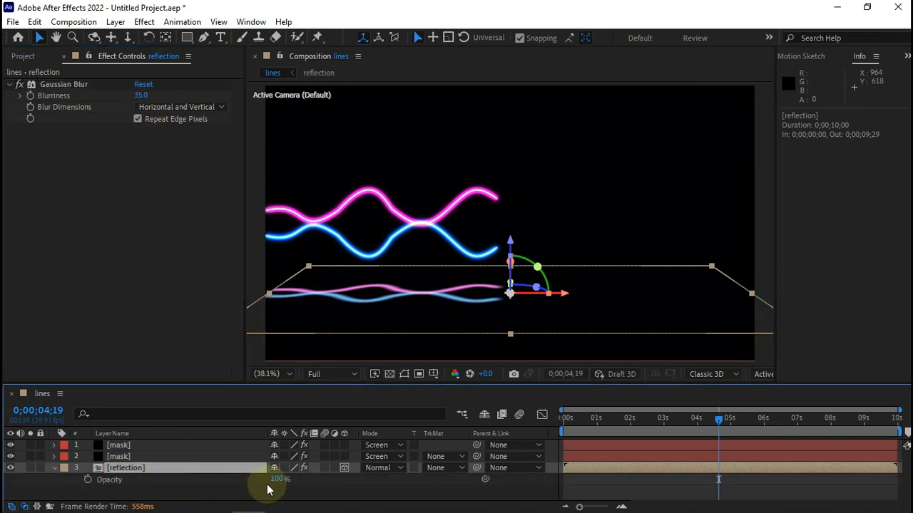
pyautogui.write('50')
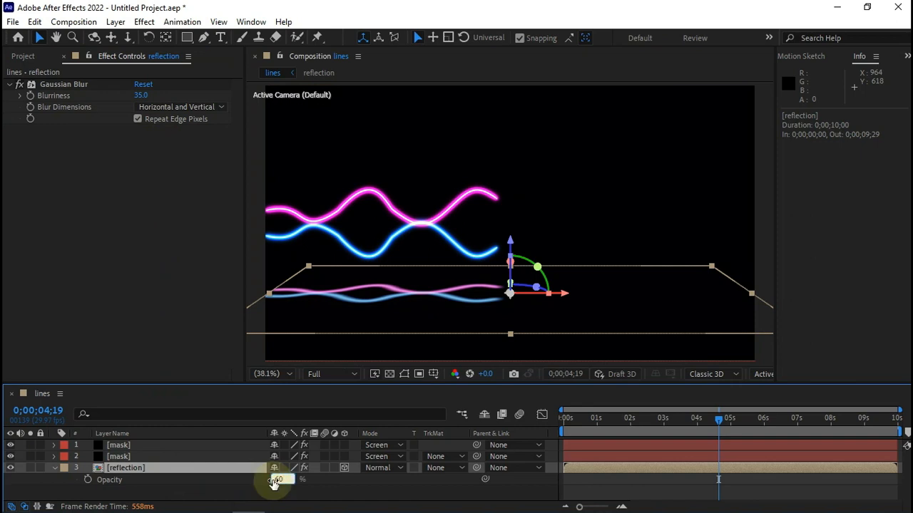
pyautogui.press('Return')
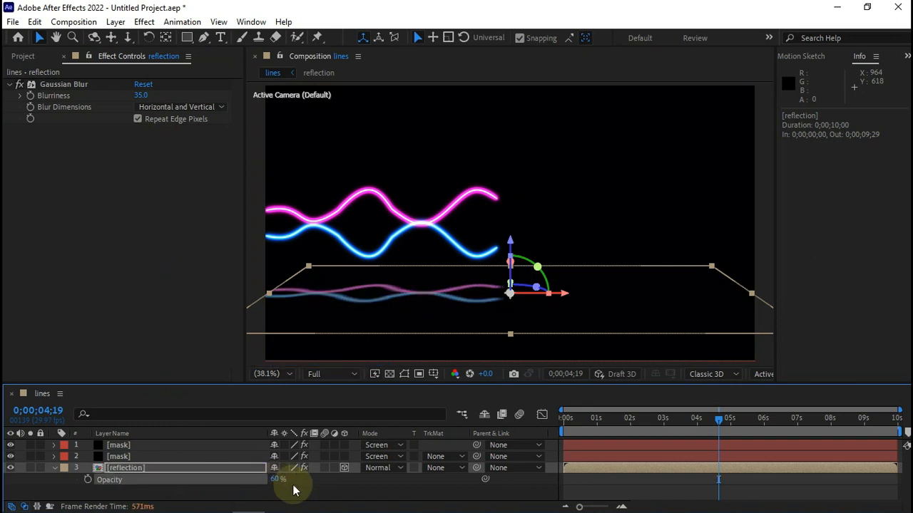
pyautogui.click(295, 497)
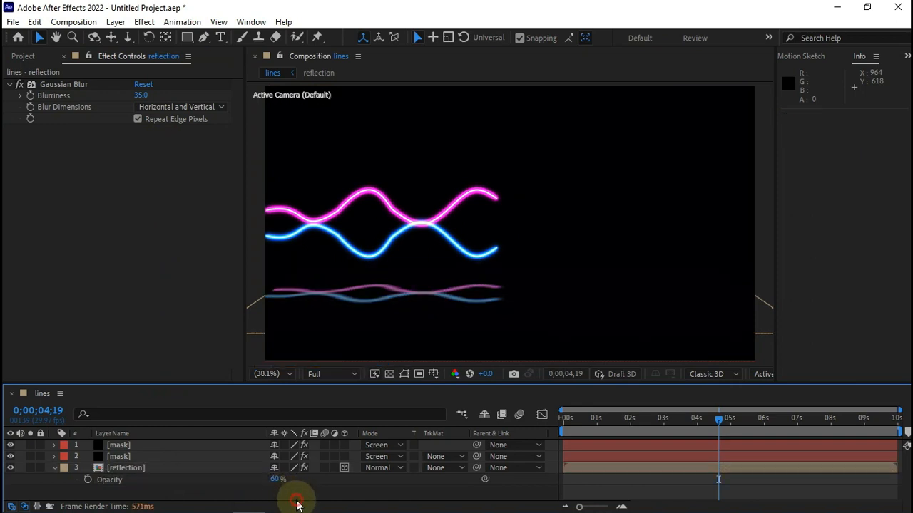
pyautogui.click(56, 469)
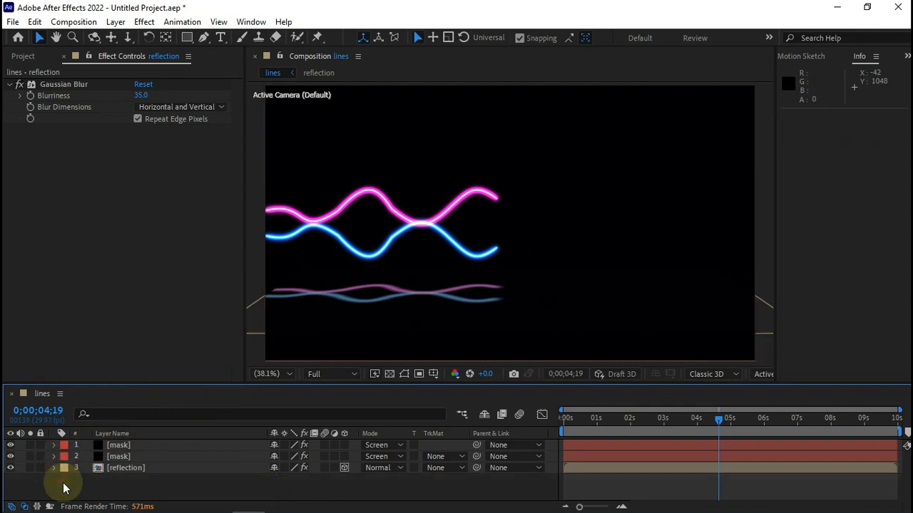
# Add a null object to the lines composition and centre its anchor point within its bounding box
pyautogui.rightClick(63, 484)
pyautogui.moveTo(176, 326)
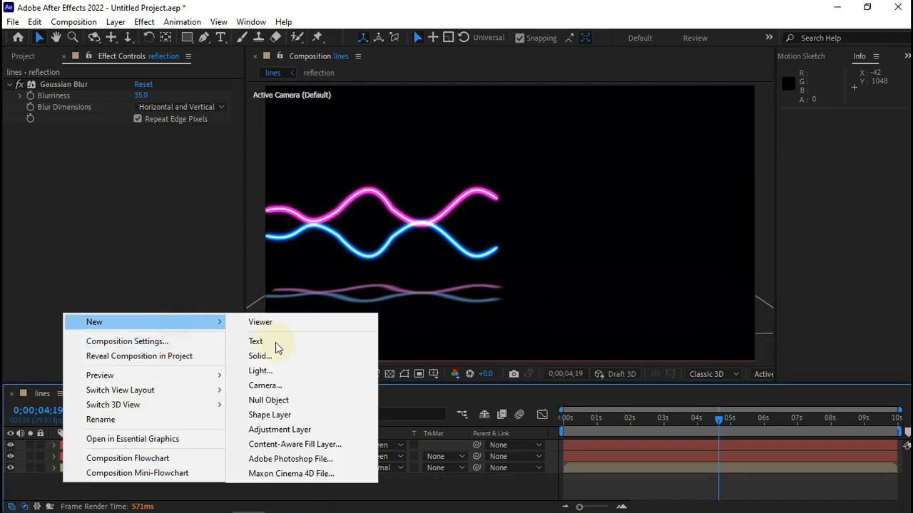
pyautogui.click(280, 402)
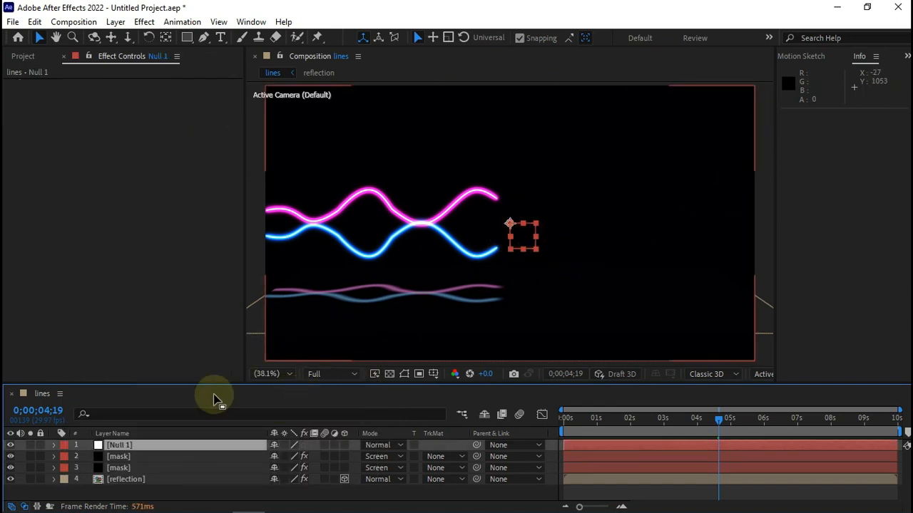
pyautogui.click(171, 57)
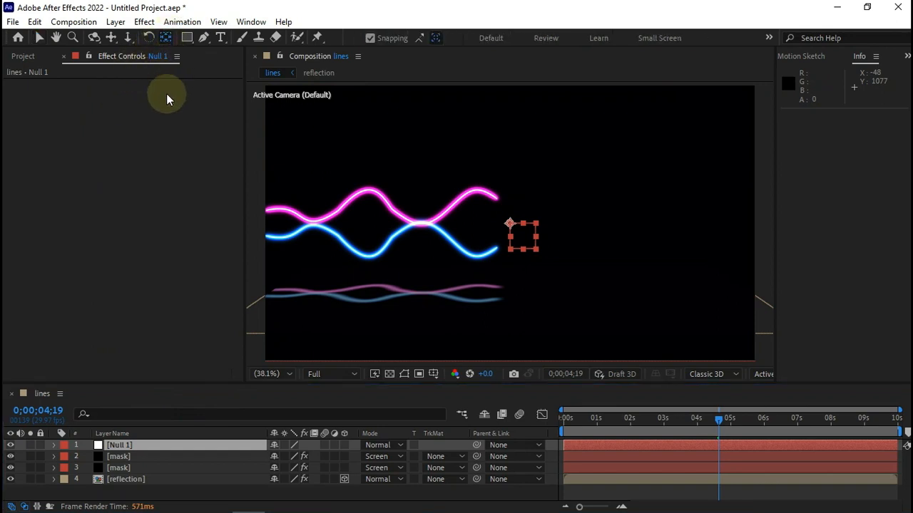
pyautogui.doubleClick(165, 40)
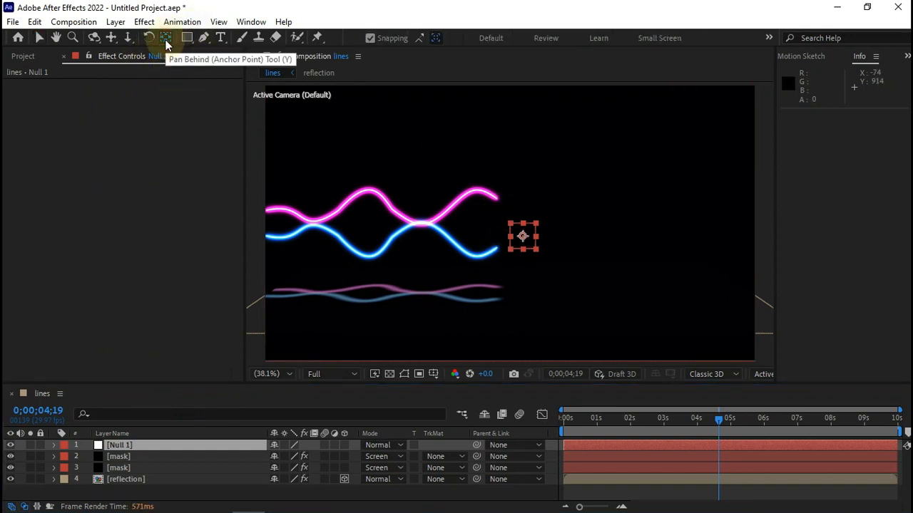
# Parent both mask layers and the reflection layer to Null 1
pyautogui.click(182, 480)
pyautogui.keyDown('ctrl'); pyautogui.click(165, 467); pyautogui.keyUp('ctrl')
pyautogui.keyDown('ctrl'); pyautogui.click(159, 458); pyautogui.keyUp('ctrl')
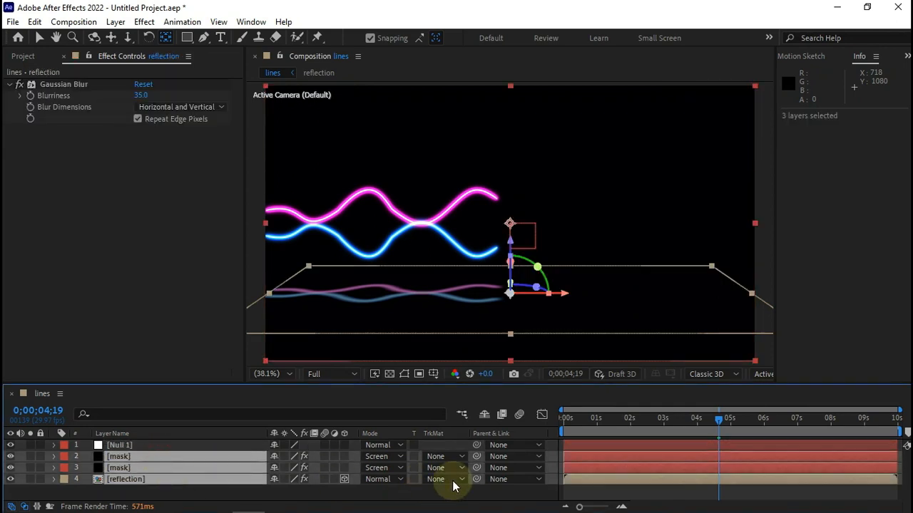
pyautogui.moveTo(477, 479); pyautogui.dragTo(202, 441)
# Make the Null 1 layer 3D and scale it uniformly to 113%, with a preview of the animation
pyautogui.click(204, 445)
pyautogui.click(345, 445)
pyautogui.press('s')
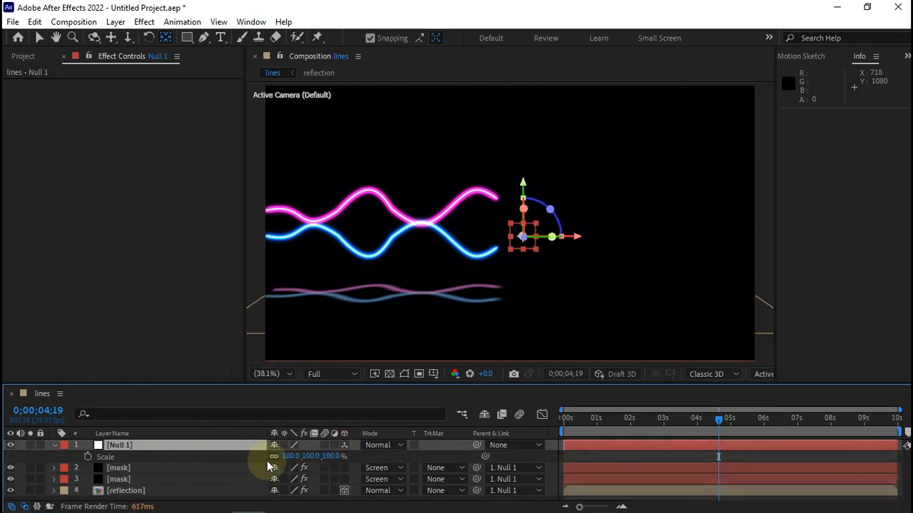
pyautogui.moveTo(291, 457); pyautogui.dragTo(303, 461)
pyautogui.click(660, 364)
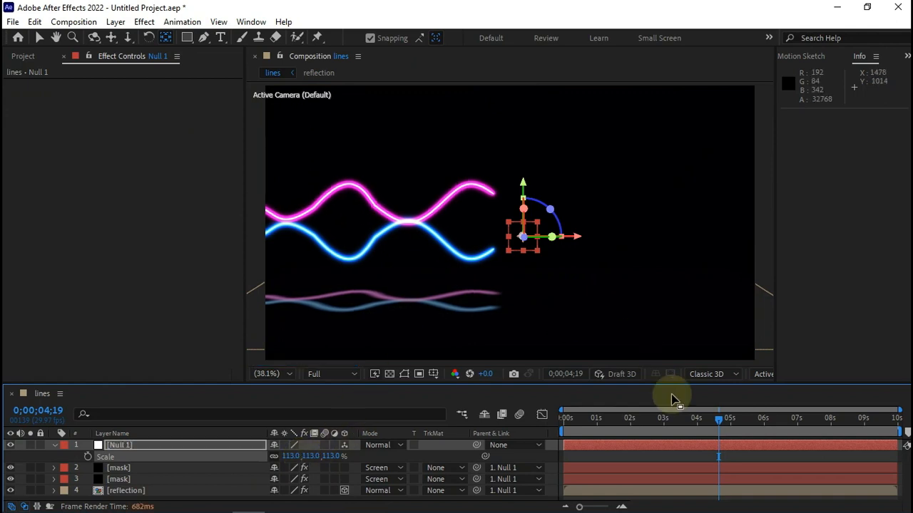
pyautogui.press('space')
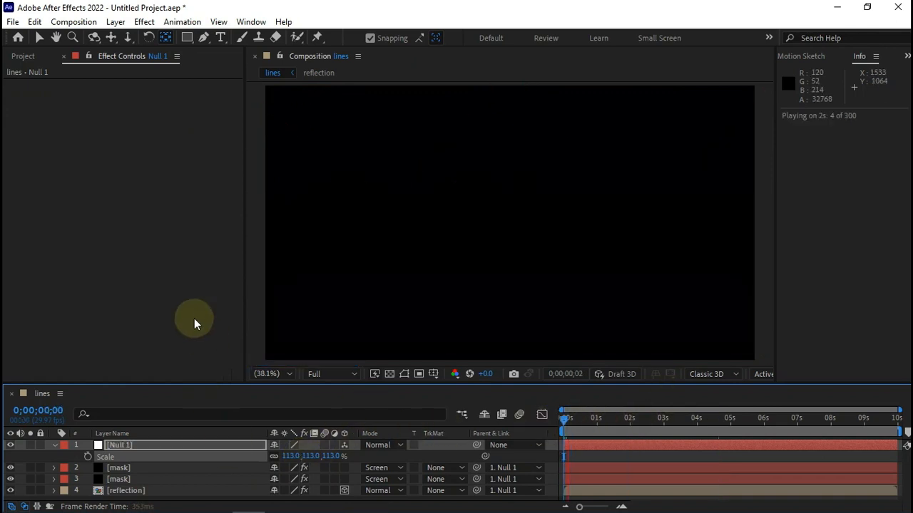